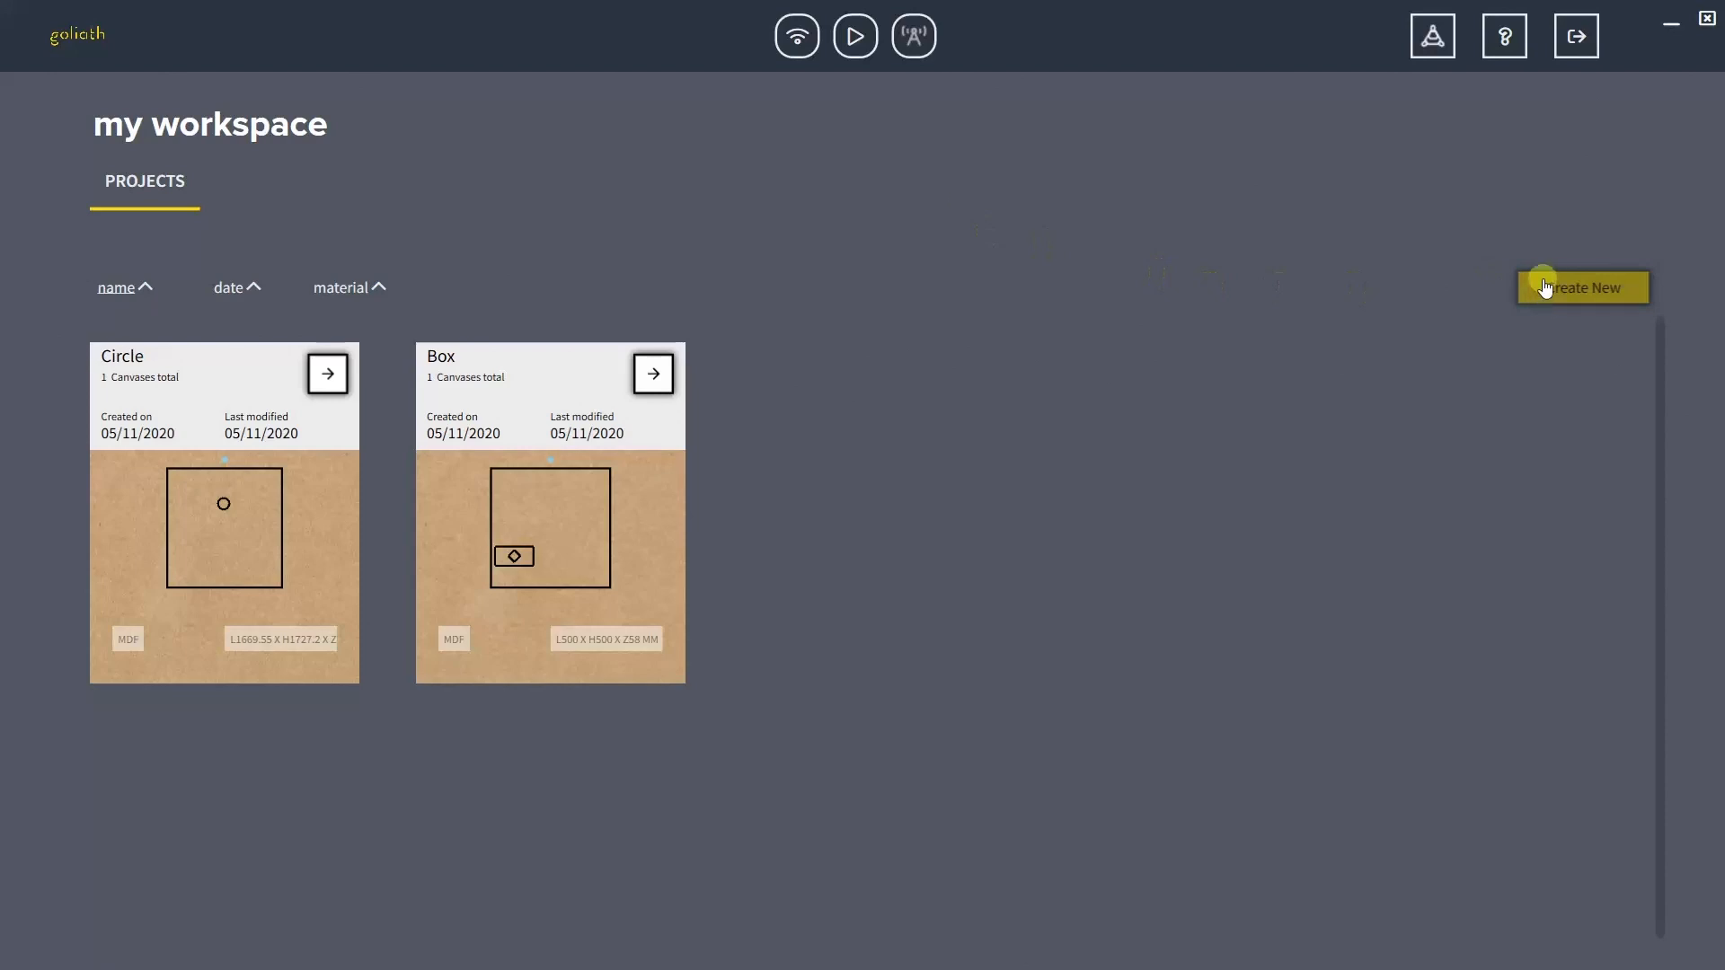
Create a new project and import Demo.svg into its current canvas at 96 DPI resolution.
{"action": "left_click", "coordinate": [1540, 293]}
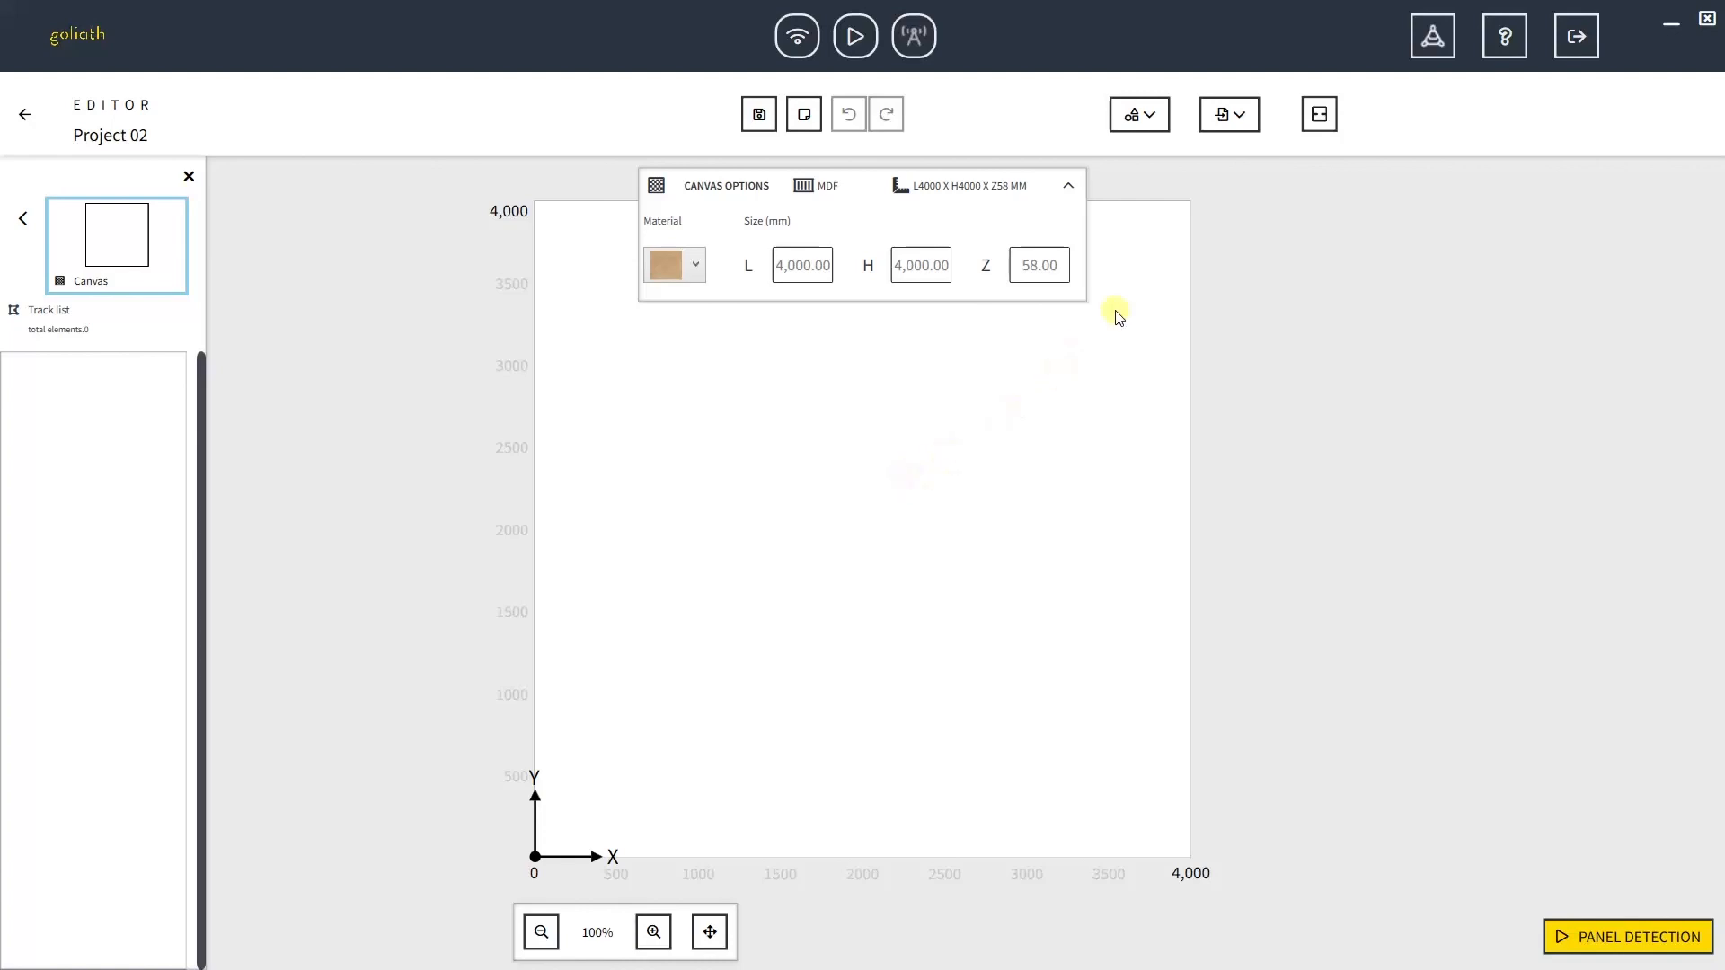
{"action": "left_click", "coordinate": [1254, 126]}
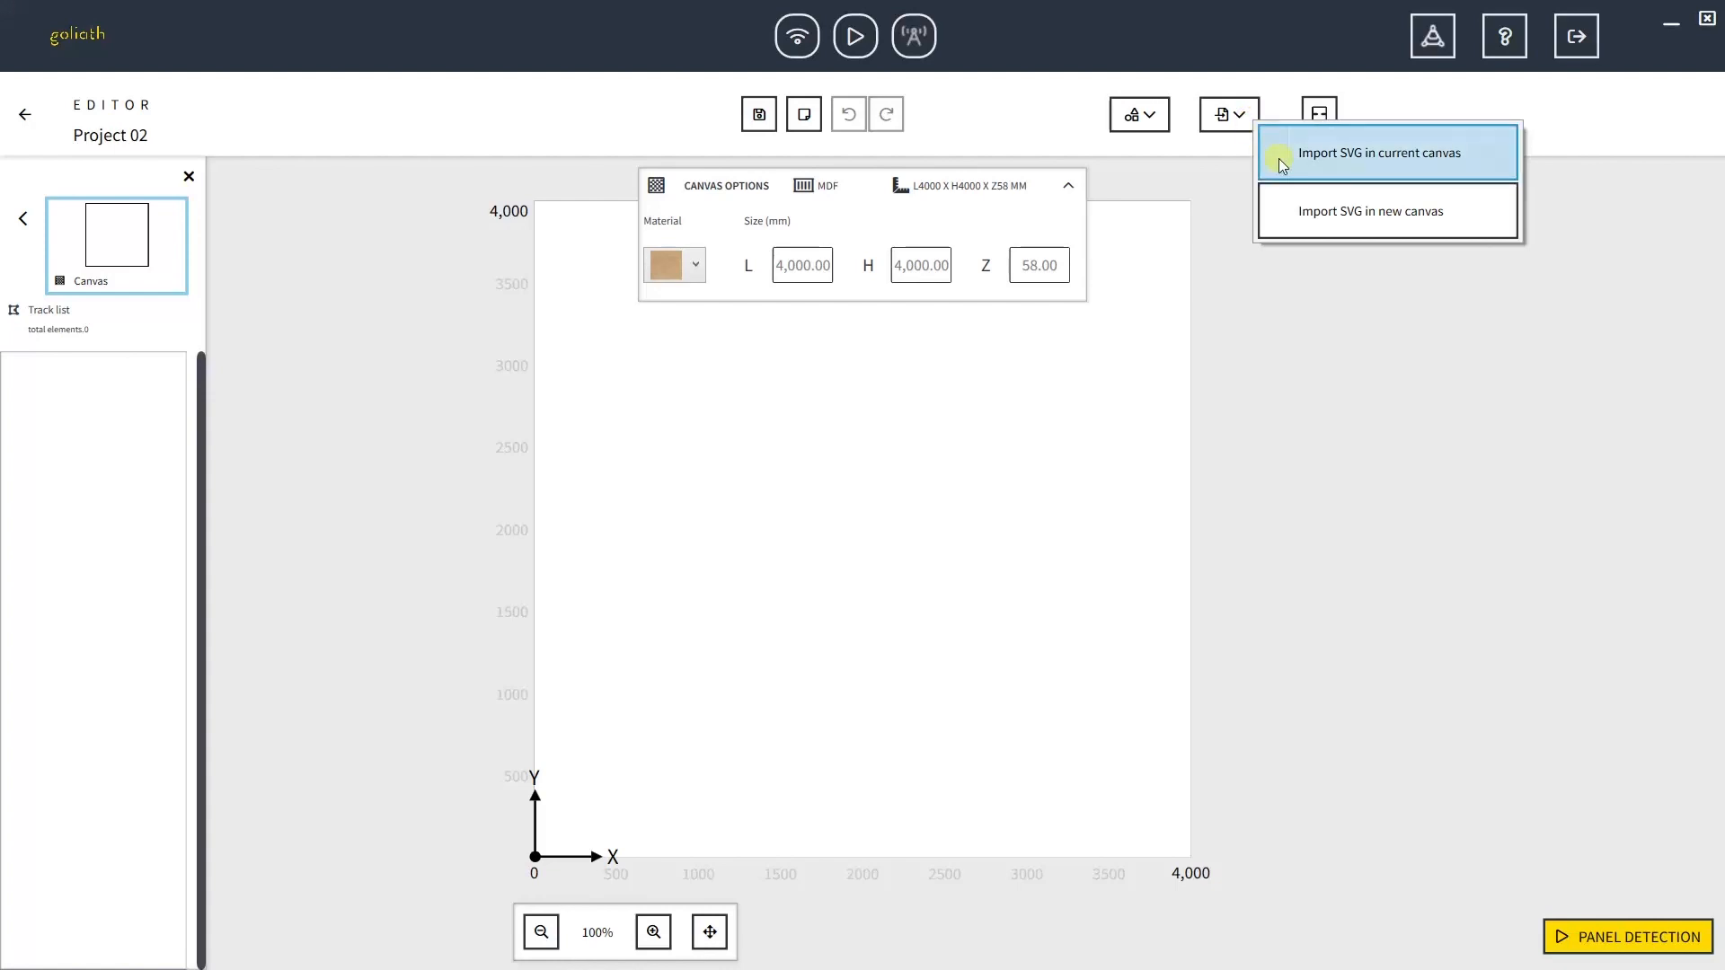
{"action": "left_click", "coordinate": [1279, 158]}
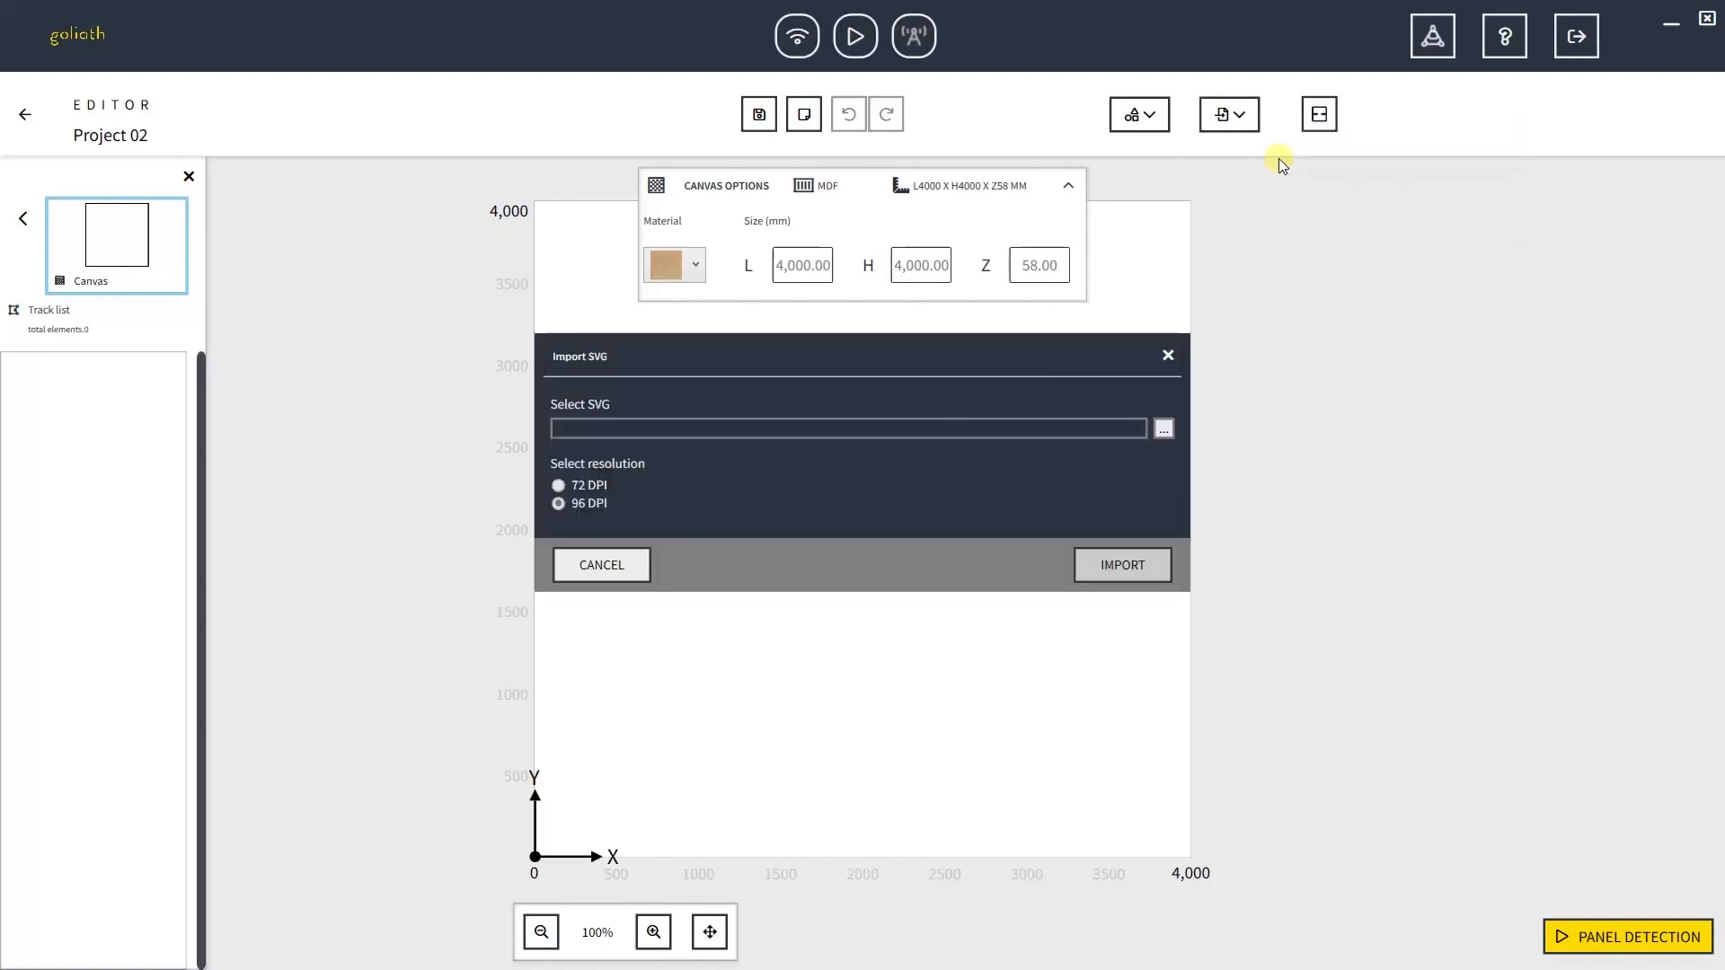
{"action": "left_click", "coordinate": [1161, 433]}
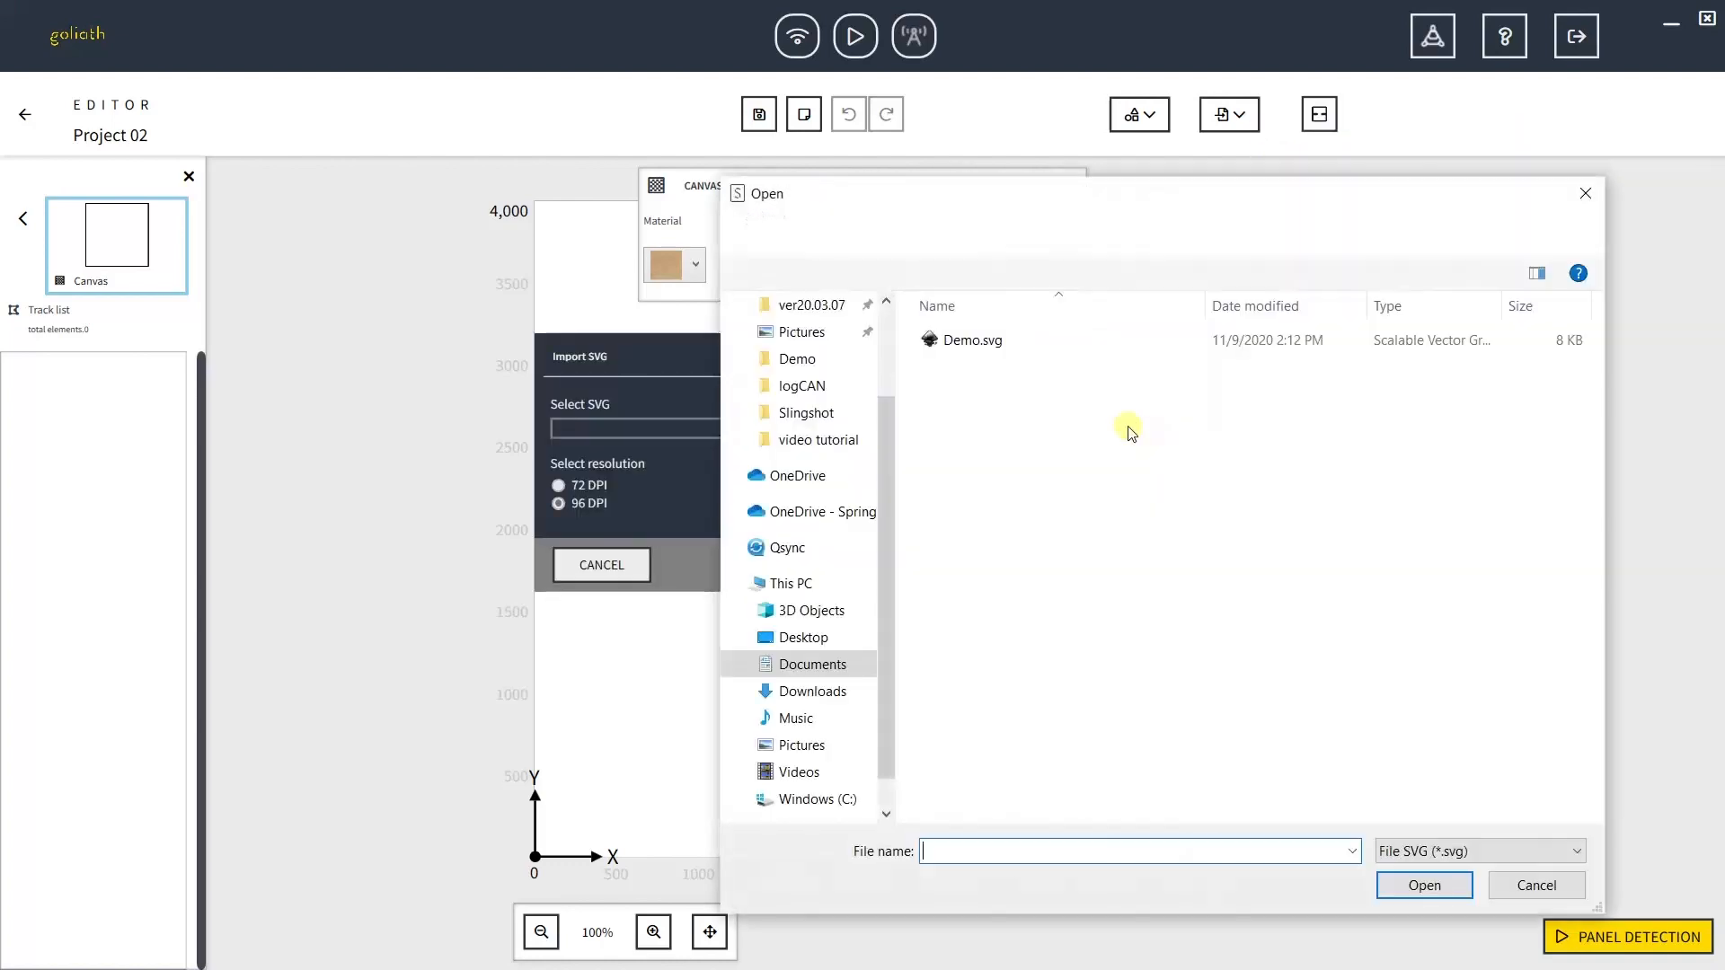
{"action": "left_click", "coordinate": [1001, 339]}
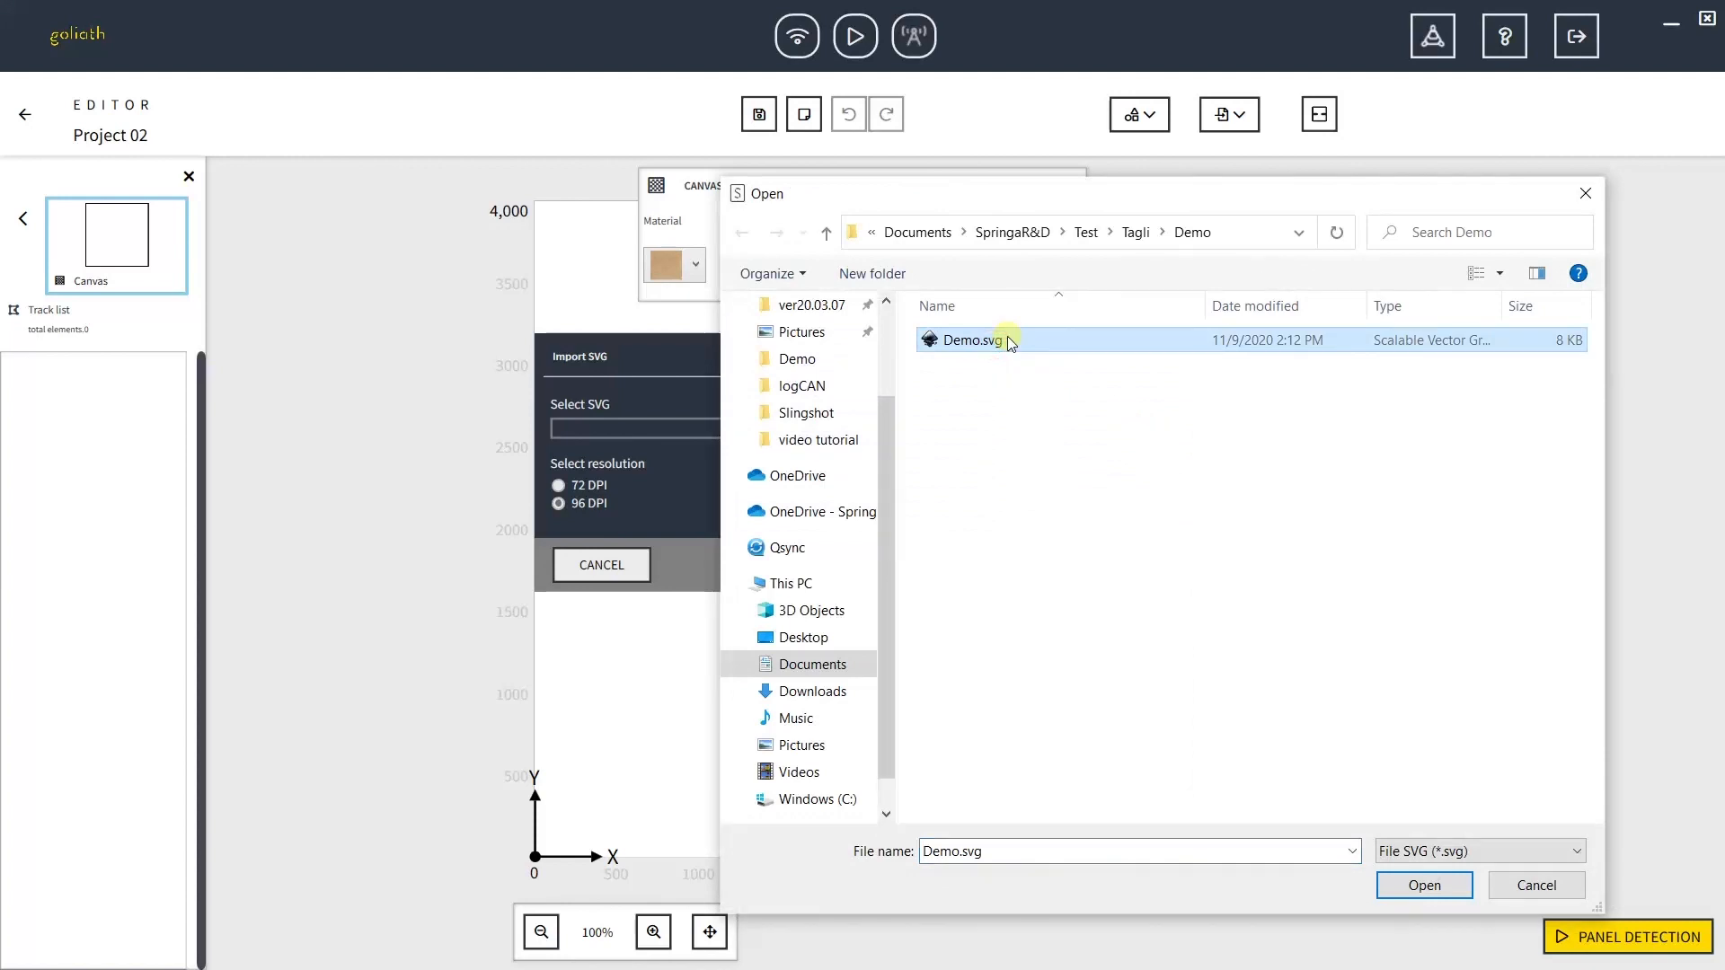
{"action": "left_click", "coordinate": [1424, 885]}
{"action": "left_click", "coordinate": [1123, 565]}
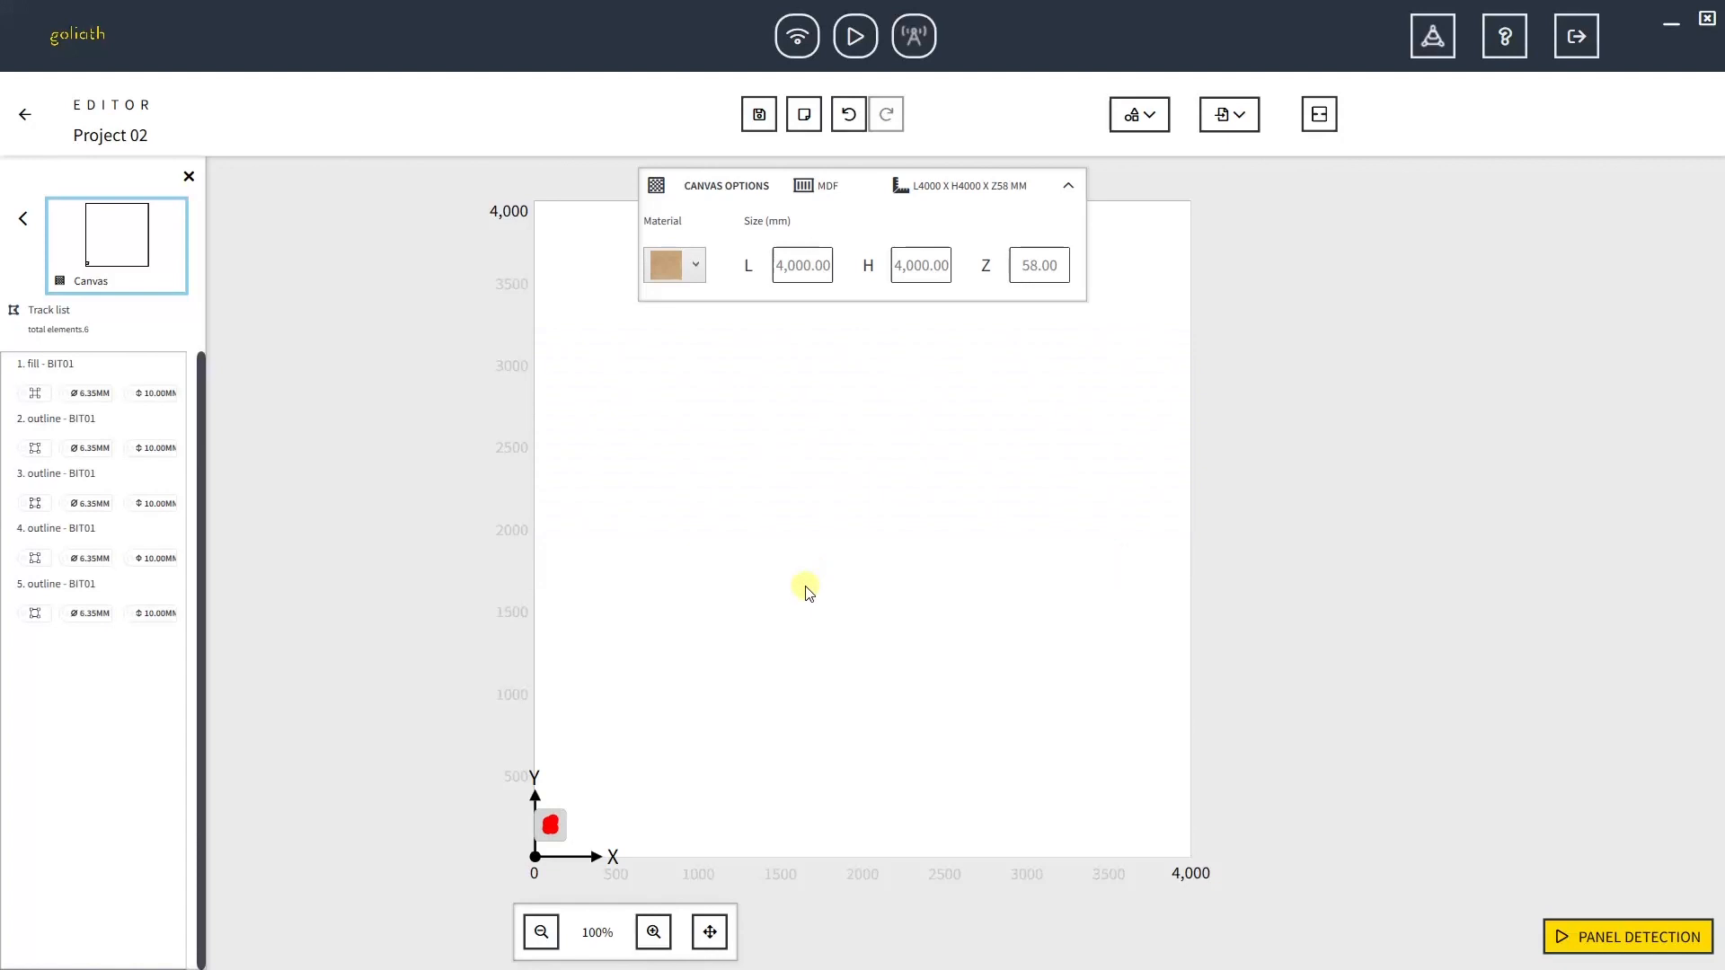
Select all the imported shapes, and set the canvas length and height to 700 mm each.
{"action": "left_click_drag", "start_coordinate": [431, 714], "coordinate": [692, 914]}
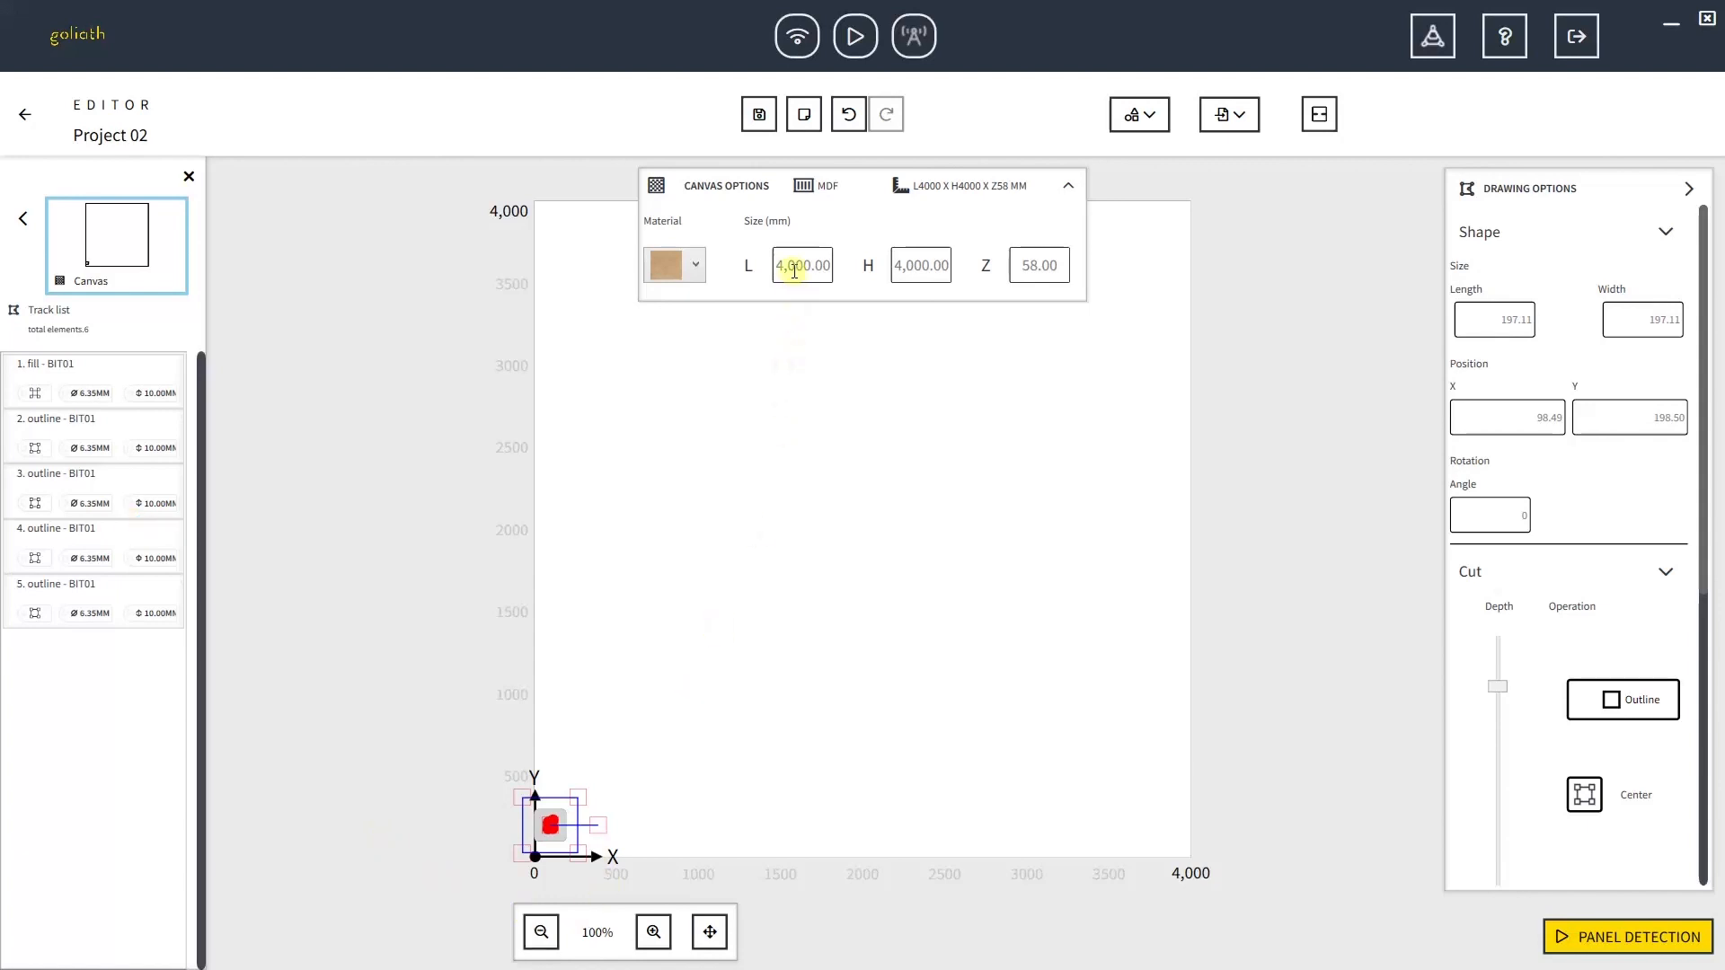
{"action": "left_click_drag", "start_coordinate": [770, 270], "coordinate": [843, 275]}
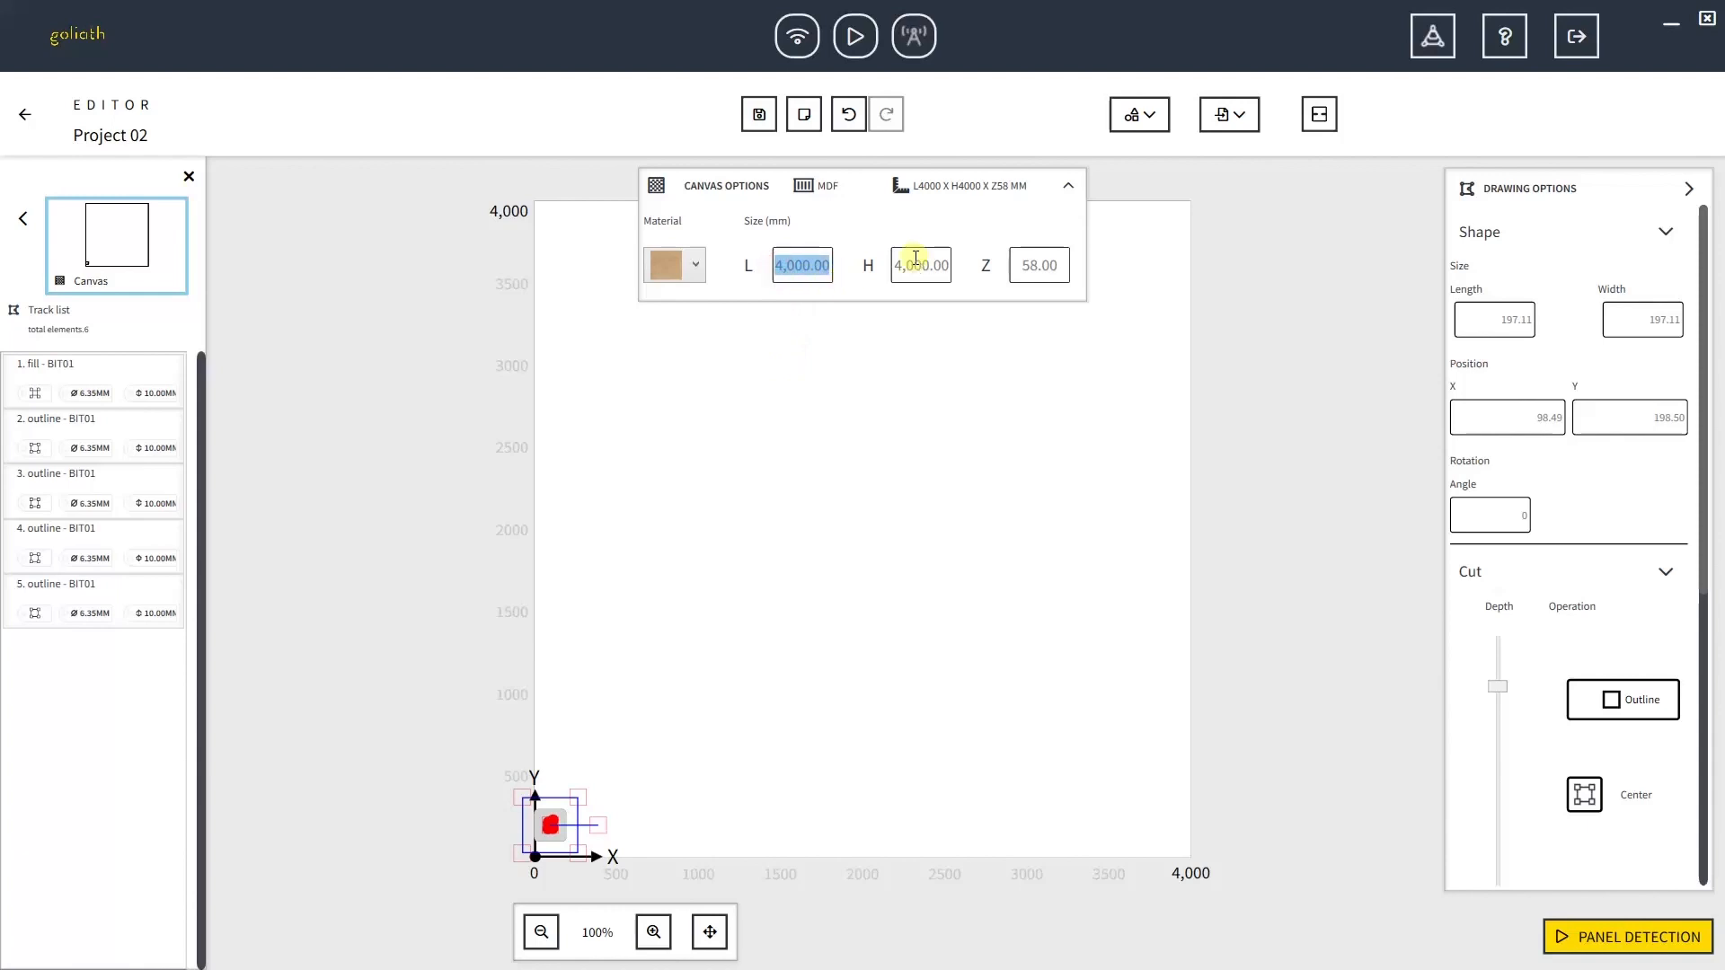
{"action": "type", "text": "700"}
{"action": "left_click_drag", "start_coordinate": [899, 259], "coordinate": [929, 265]}
{"action": "type", "text": "700"}
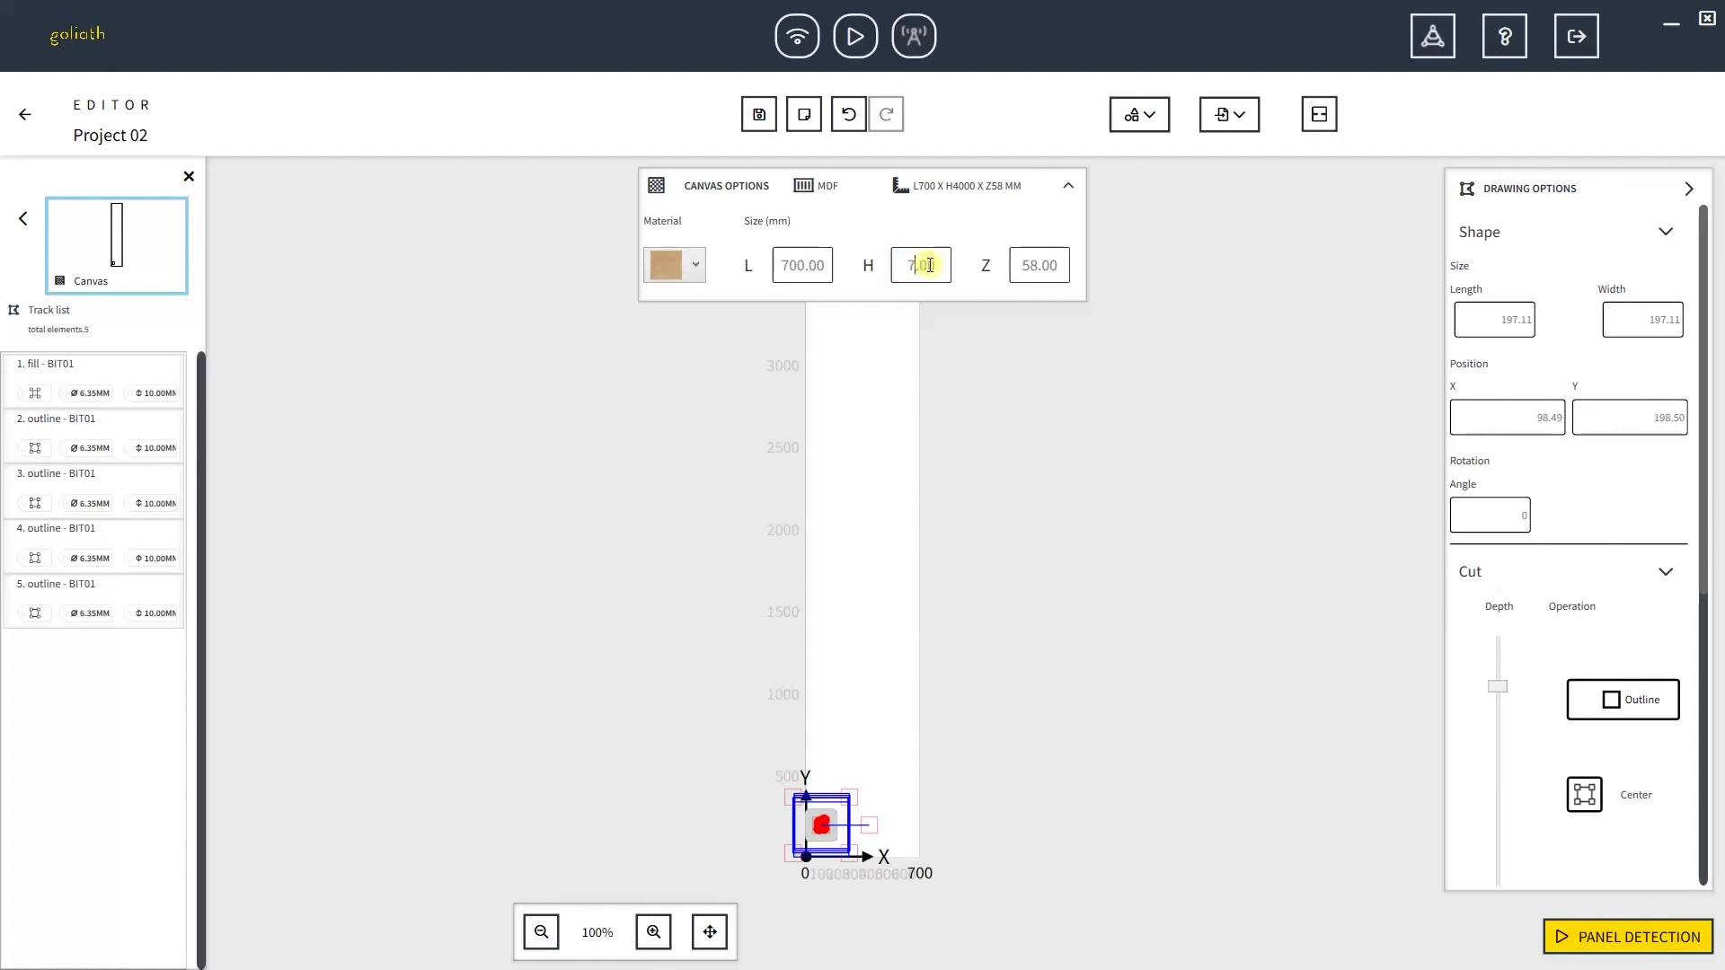
{"action": "key", "text": "Return"}
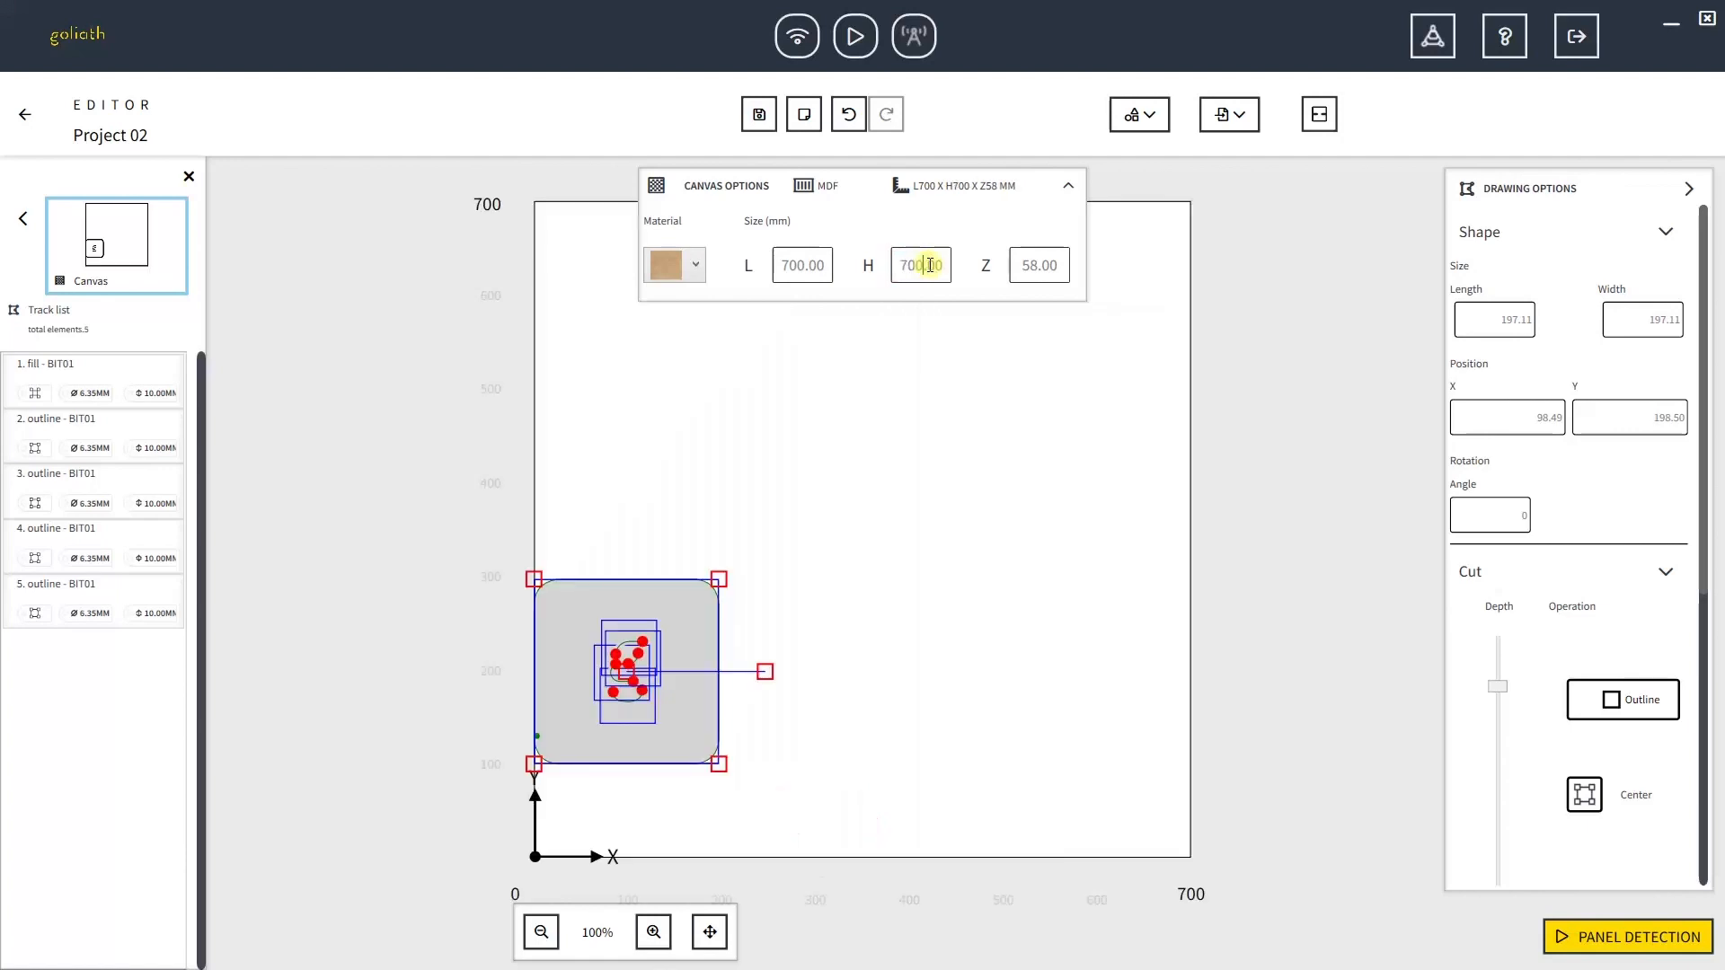
Set the canvas material thickness (Z) to 18 mm.
{"action": "left_click", "coordinate": [1033, 264]}
{"action": "left_click", "coordinate": [1036, 267]}
{"action": "key", "text": "BackSpace"}
{"action": "key", "text": "BackSpace"}
{"action": "type", "text": "18"}
{"action": "key", "text": "Return"}
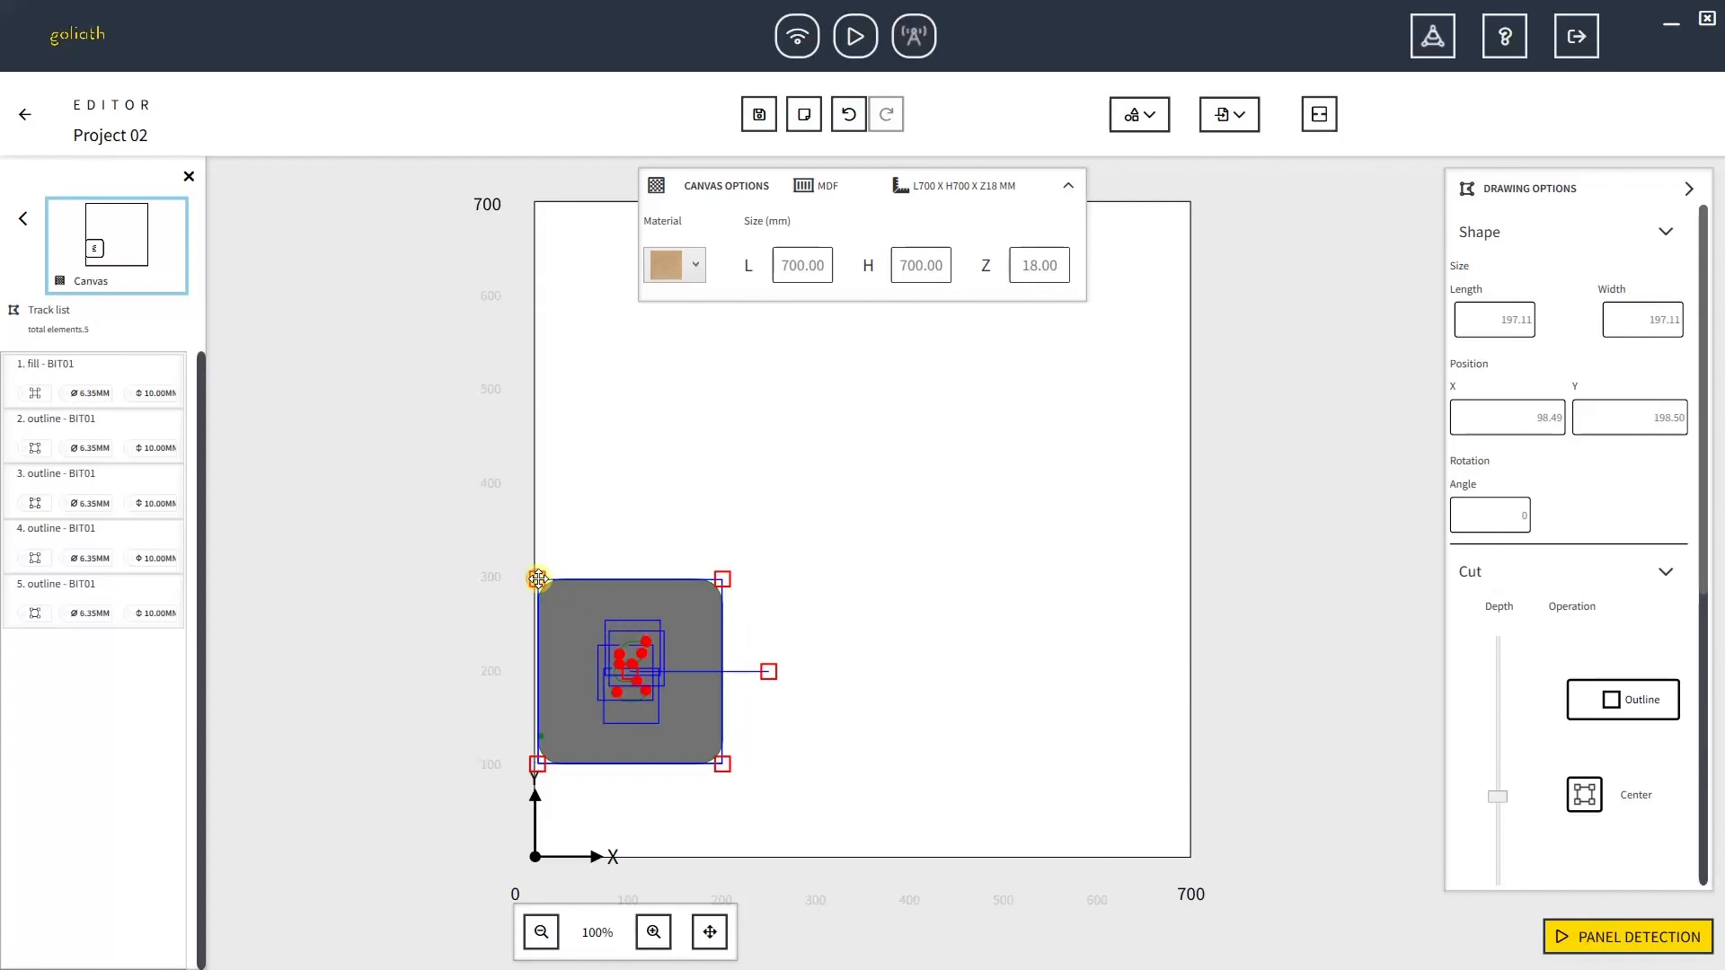
Move the imported drawing toward the middle of the canvas, to about X 284 and Y 299.
{"action": "left_click_drag", "start_coordinate": [536, 577], "coordinate": [709, 485]}
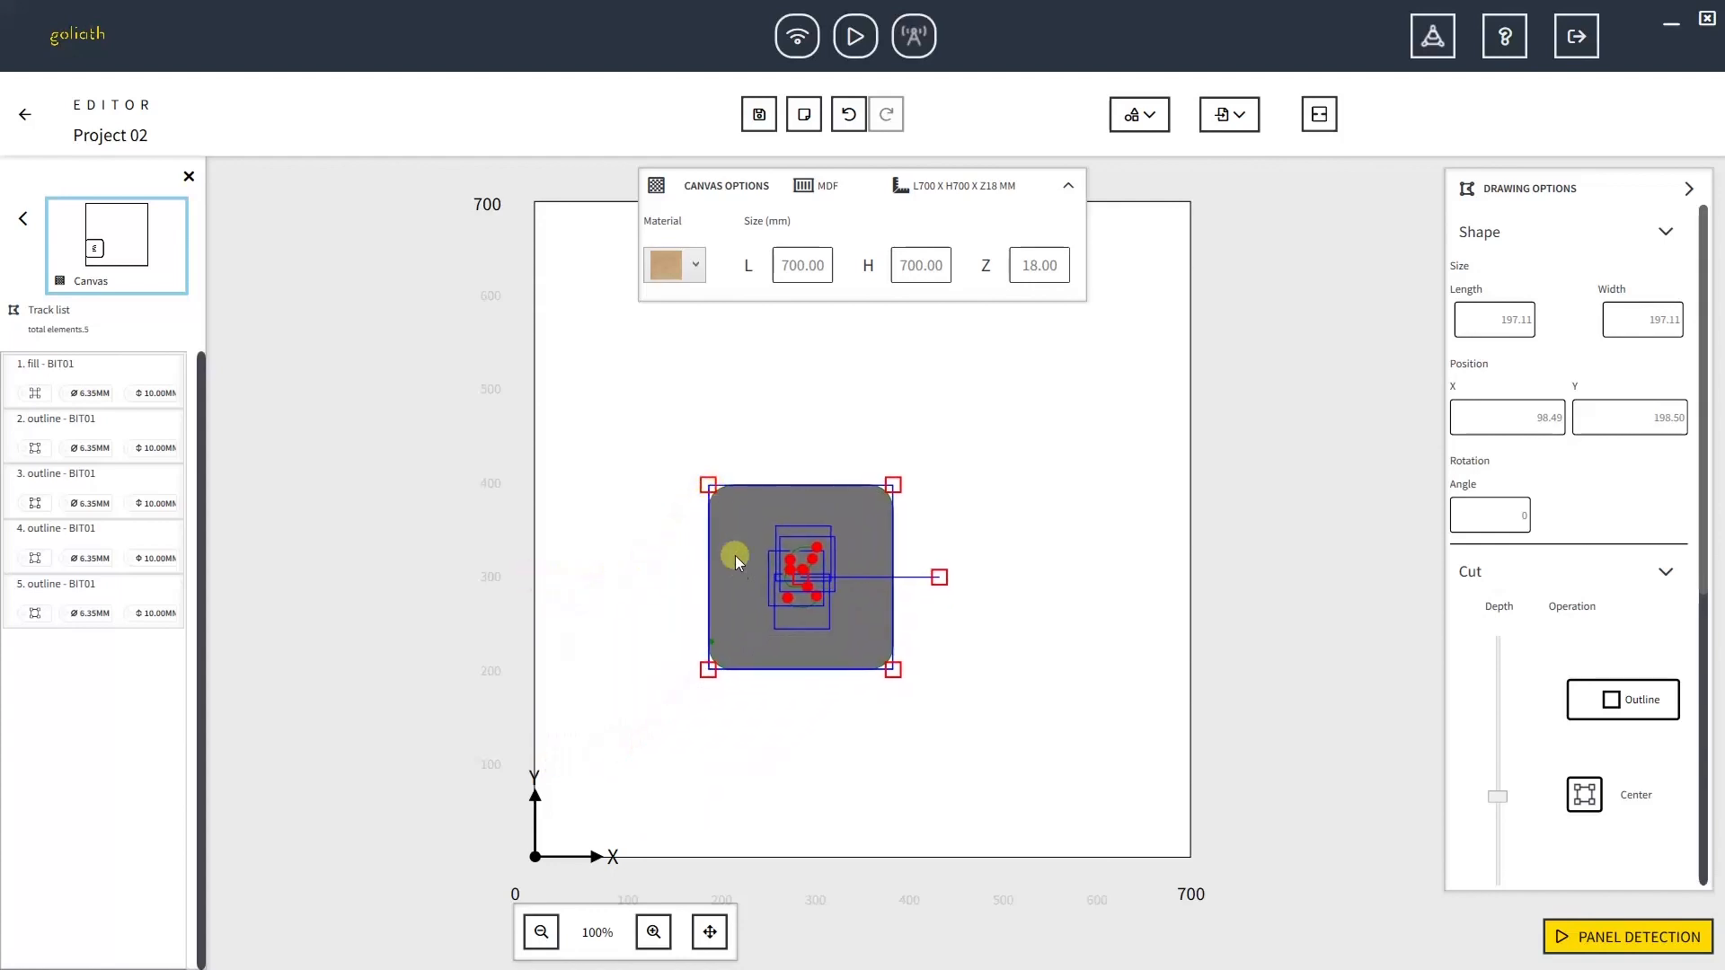
{"action": "scroll", "coordinate": [759, 589], "scroll_direction": "up", "scroll_amount": 4}
{"action": "scroll", "coordinate": [720, 570], "scroll_direction": "up", "scroll_amount": 4}
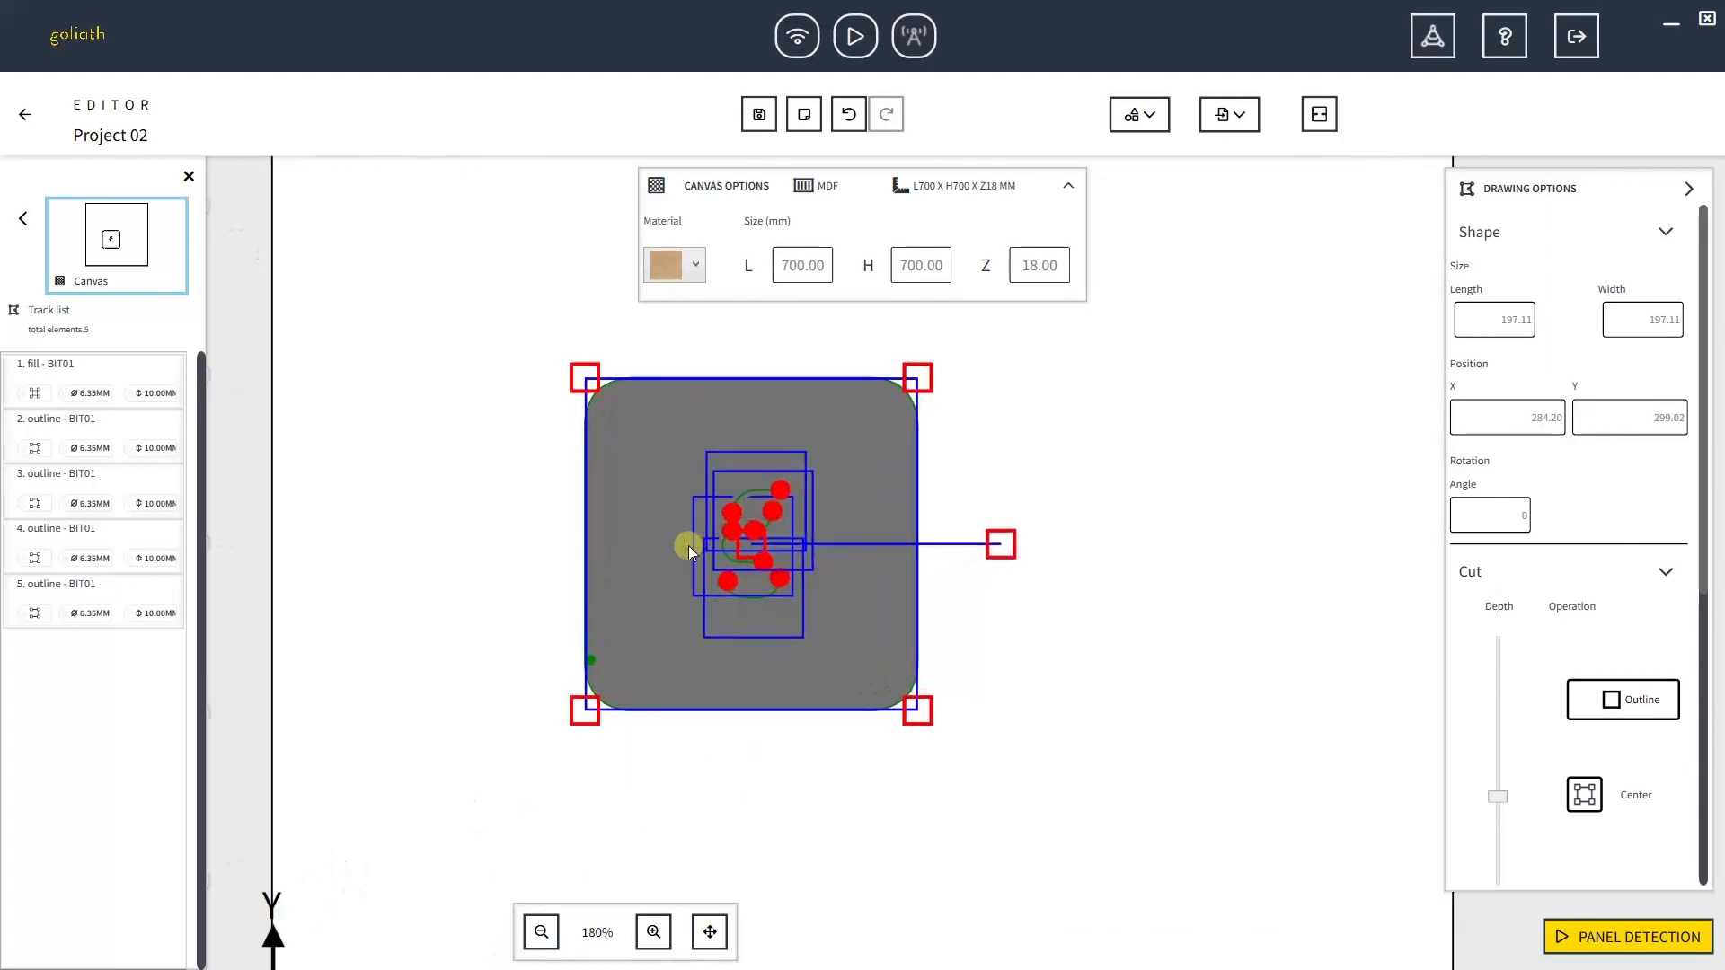
{"action": "left_click", "coordinate": [654, 933]}
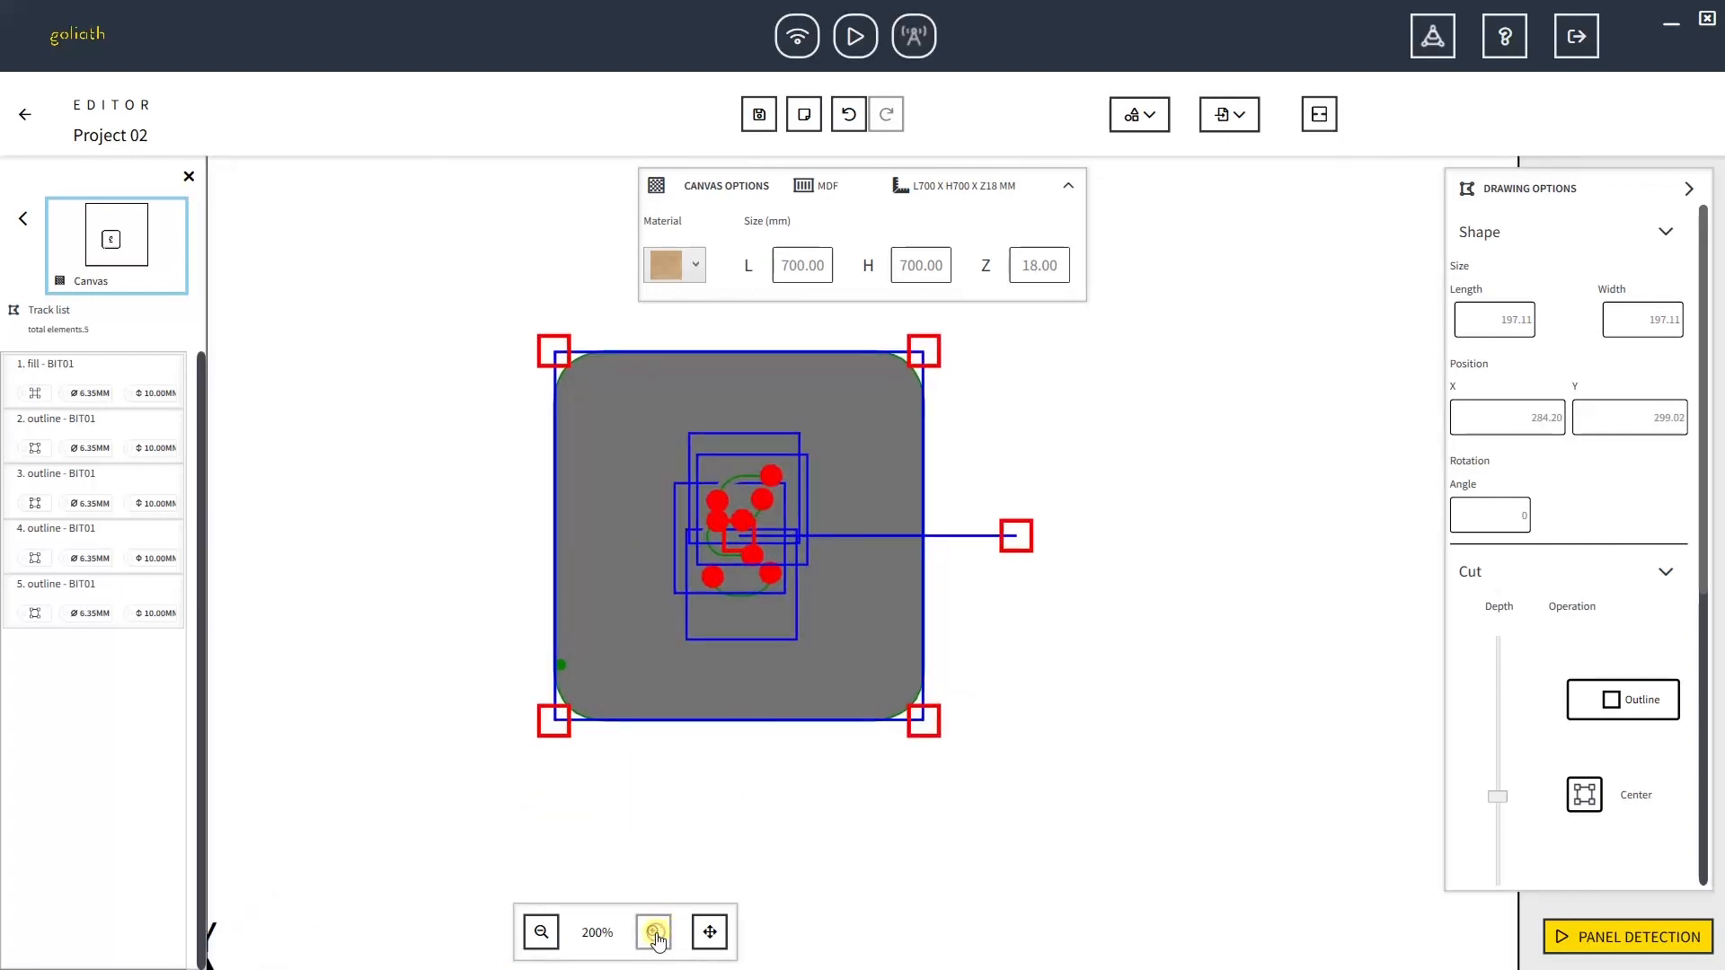
{"action": "left_click_drag", "start_coordinate": [713, 763], "coordinate": [779, 801]}
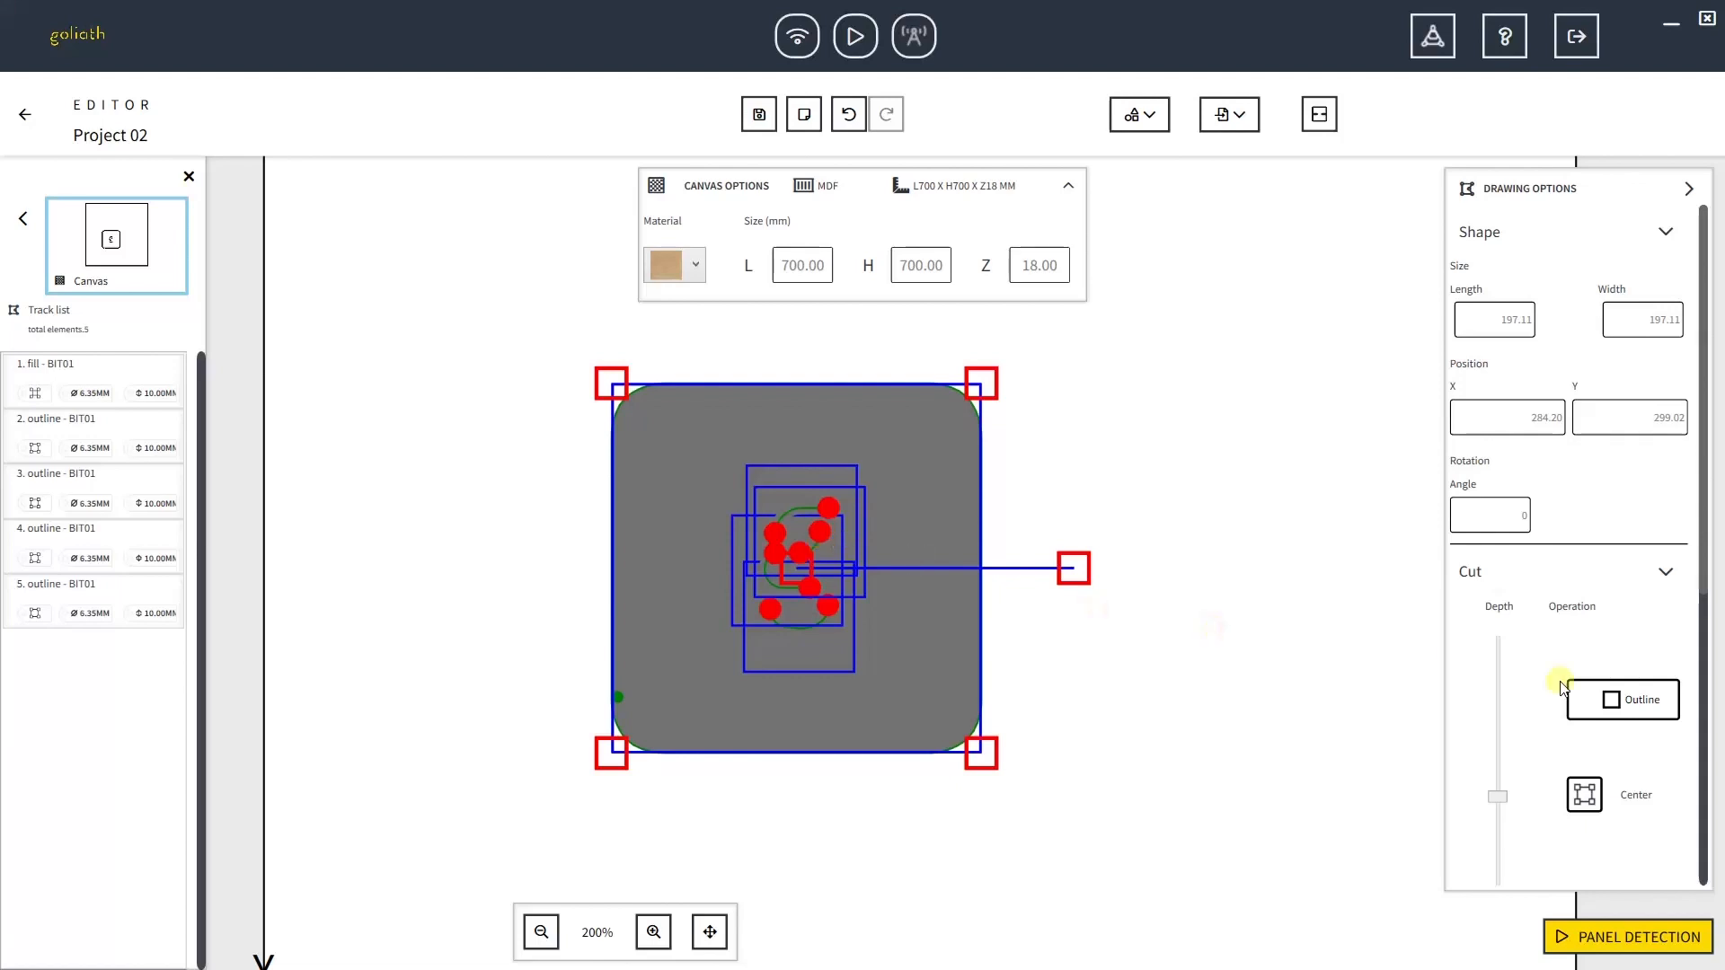
Change the cut operation of all the selected shapes to Outline, and deselect them.
{"action": "left_click", "coordinate": [1648, 710]}
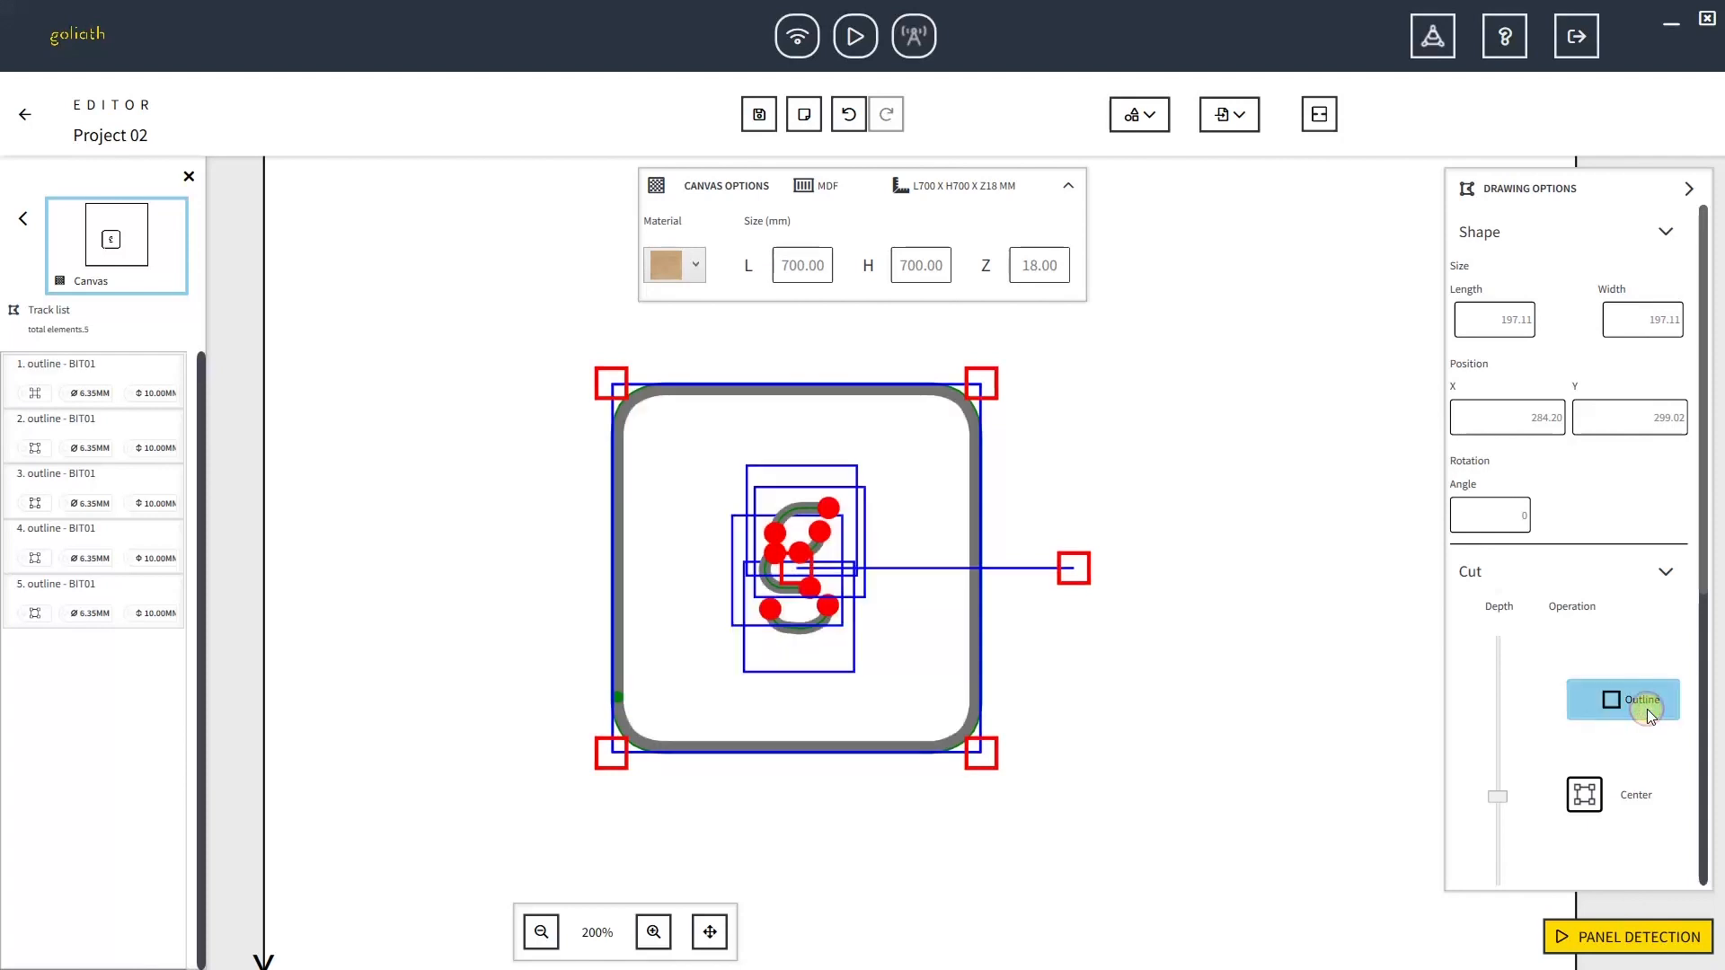
{"action": "left_click", "coordinate": [1173, 806]}
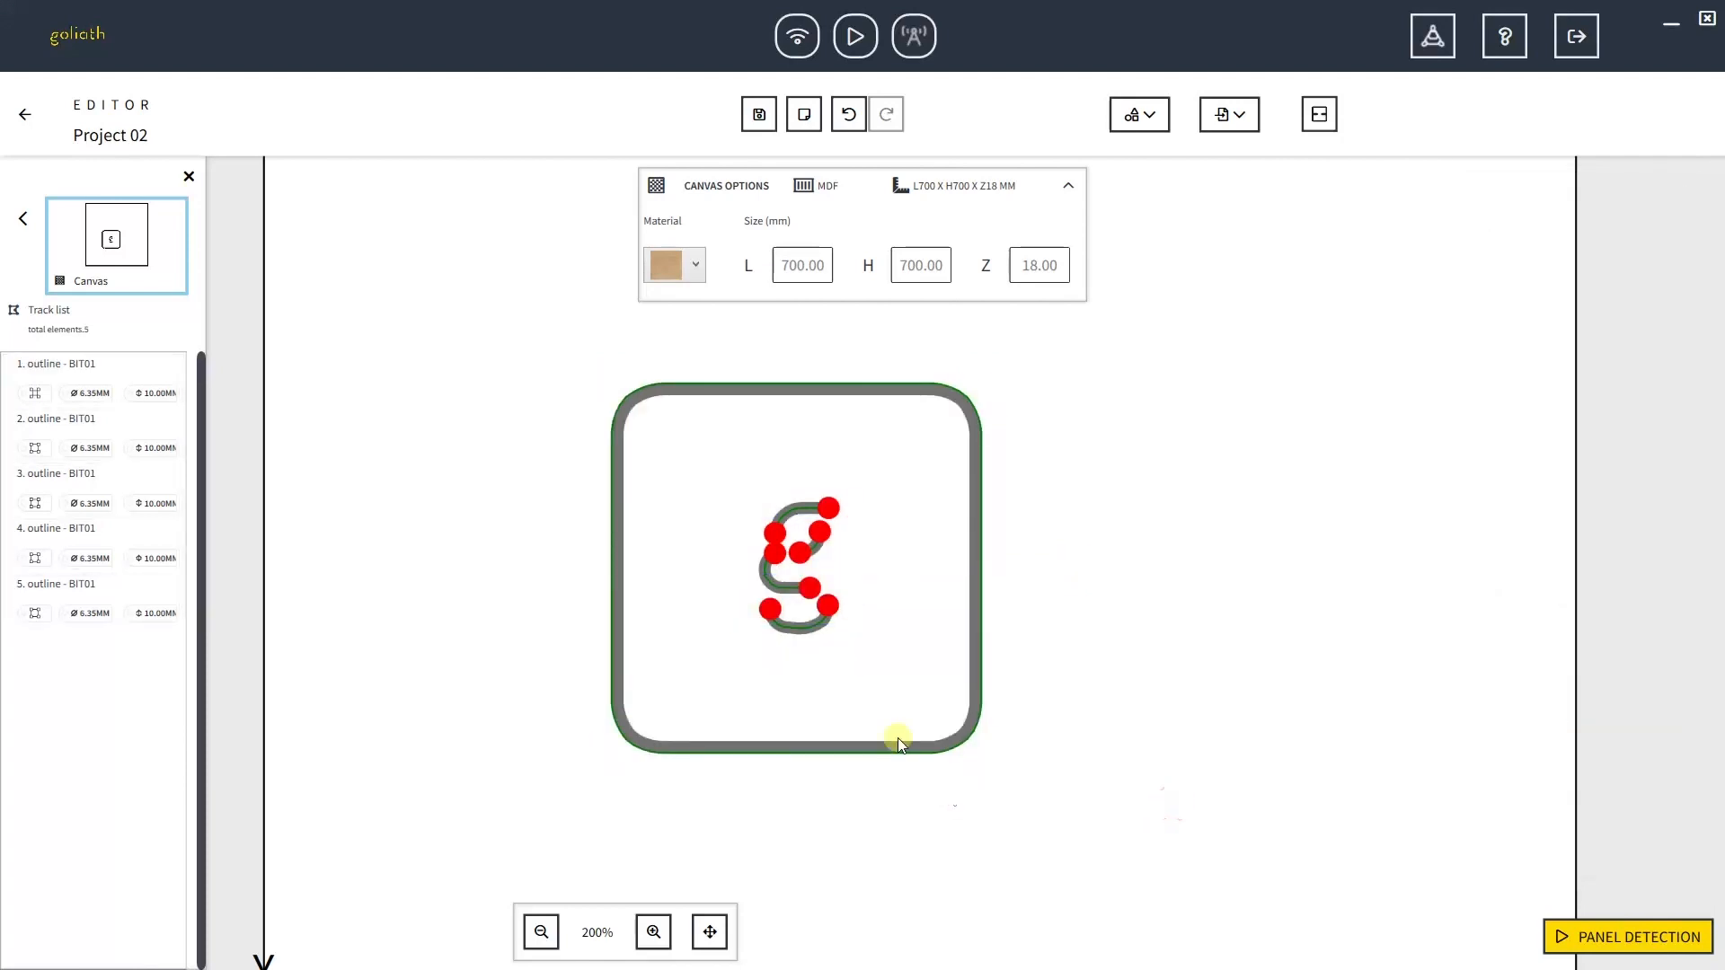
Set the rounded square's Outline cut to run on the Outside of the shape at a depth of 18 mm.
{"action": "left_click", "coordinate": [826, 751]}
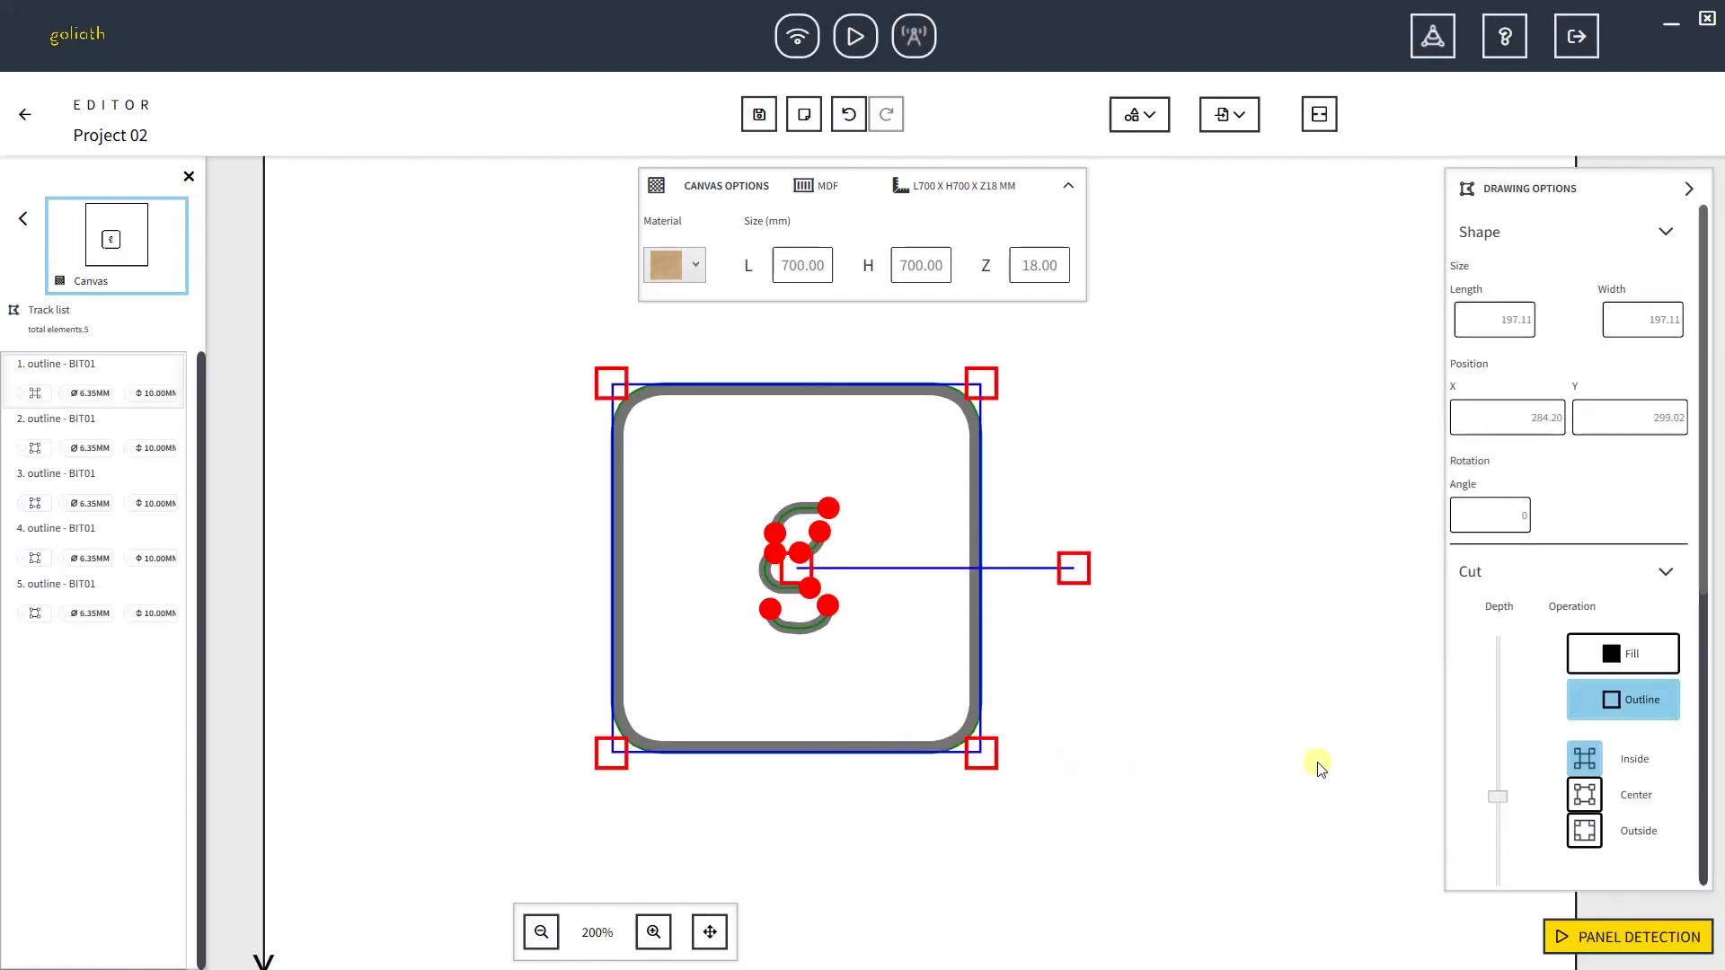
{"action": "left_click", "coordinate": [1642, 672]}
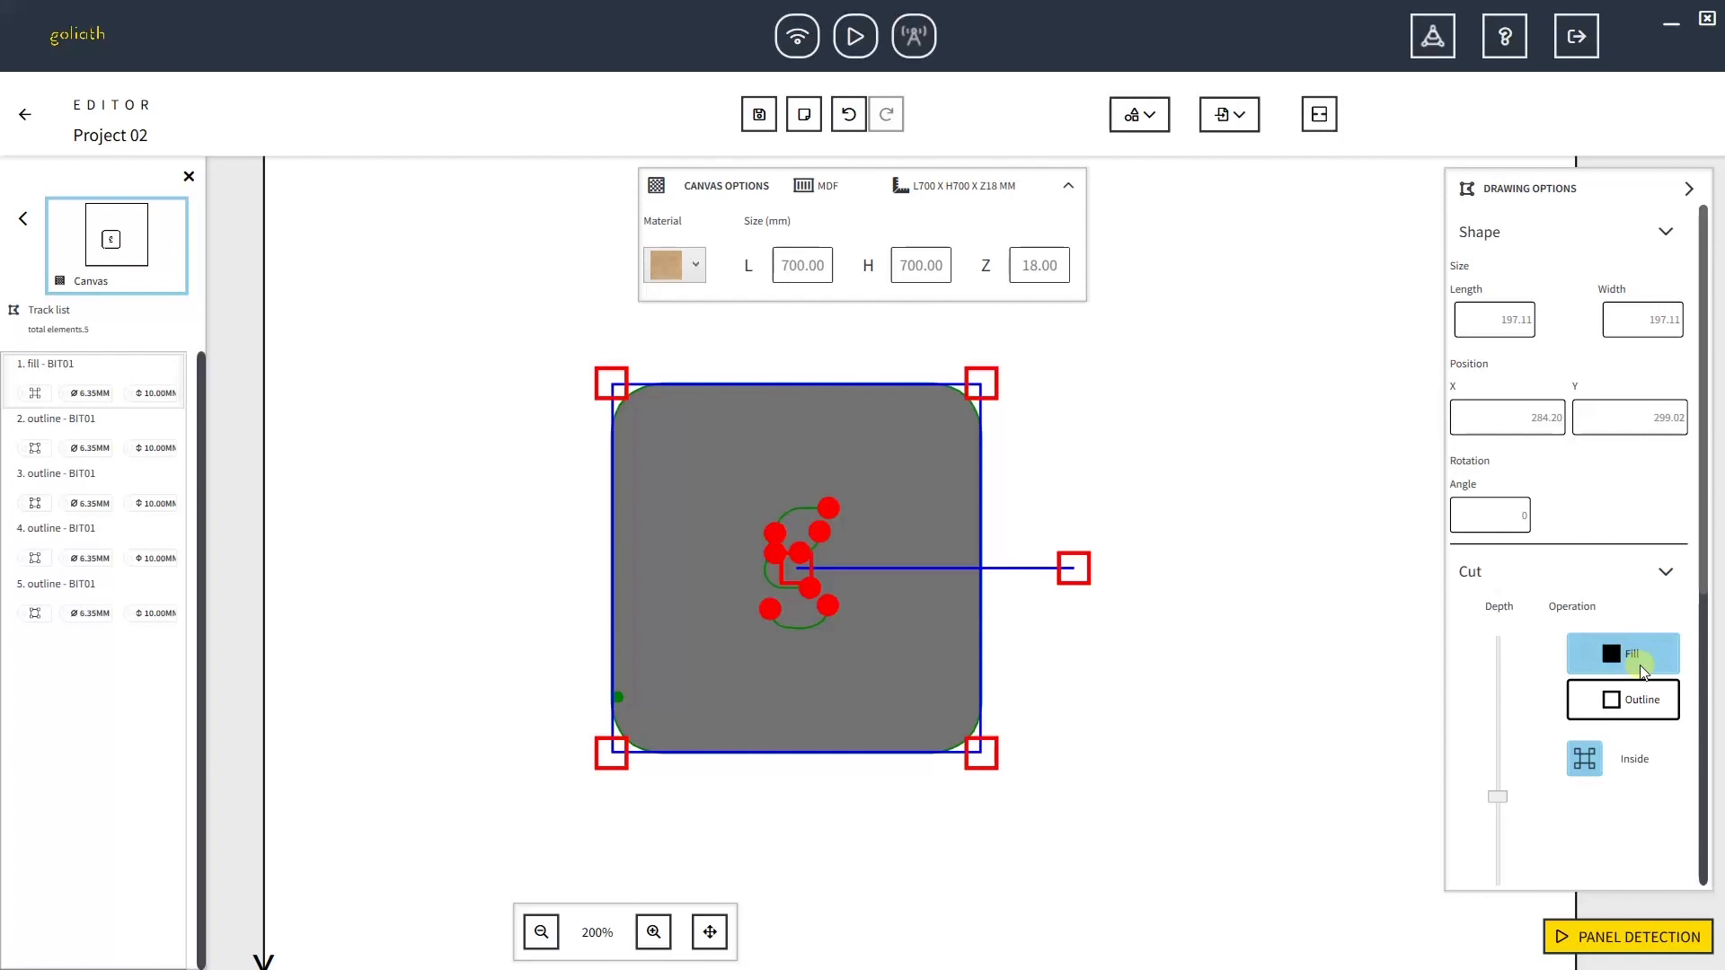
{"action": "left_click", "coordinate": [1636, 706]}
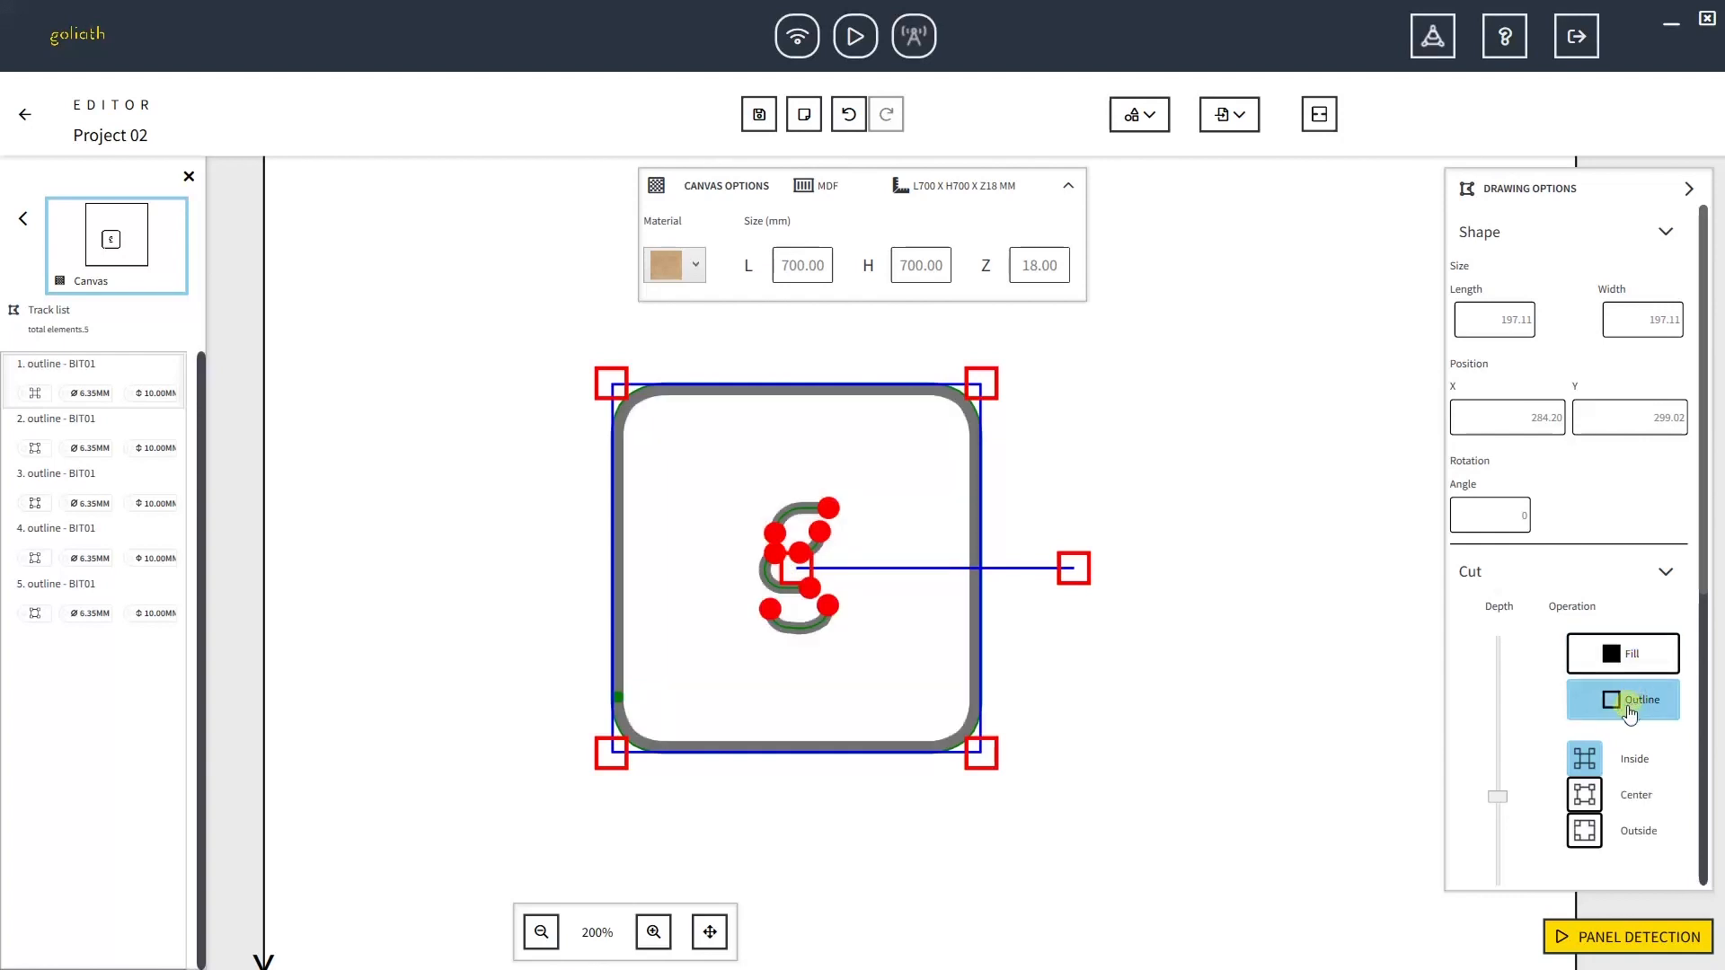
{"action": "scroll", "coordinate": [1584, 687], "scroll_direction": "down", "scroll_amount": 3}
{"action": "left_click", "coordinate": [1581, 676]}
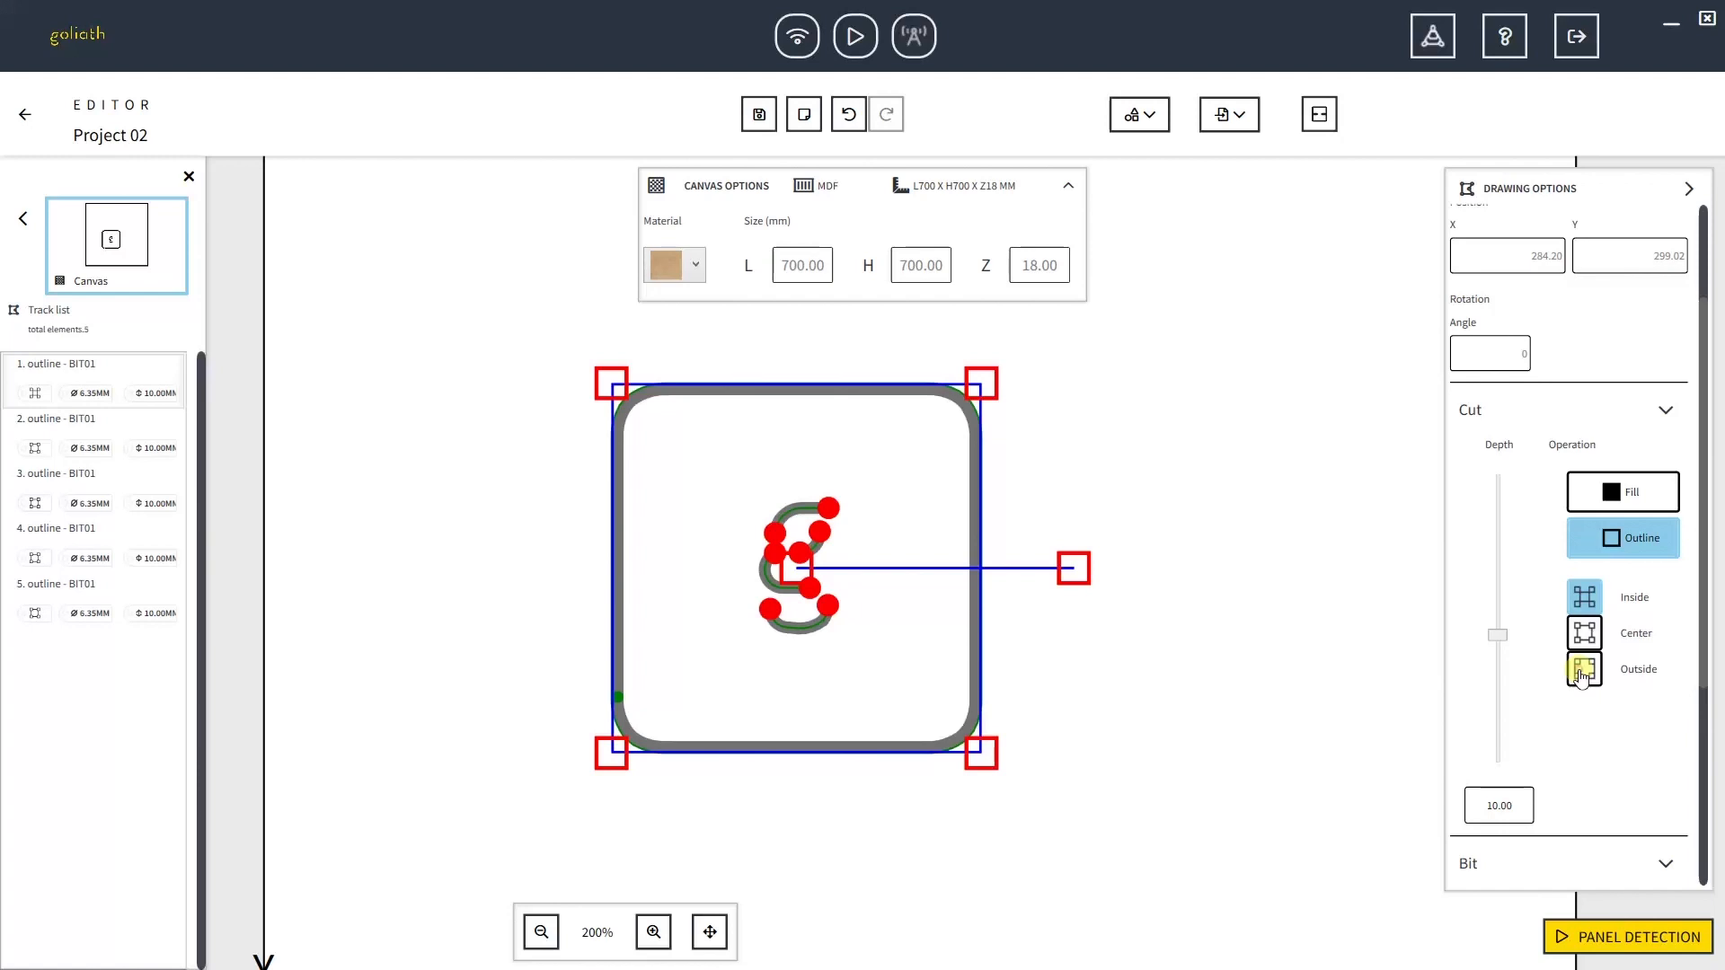
{"action": "left_click", "coordinate": [1582, 673]}
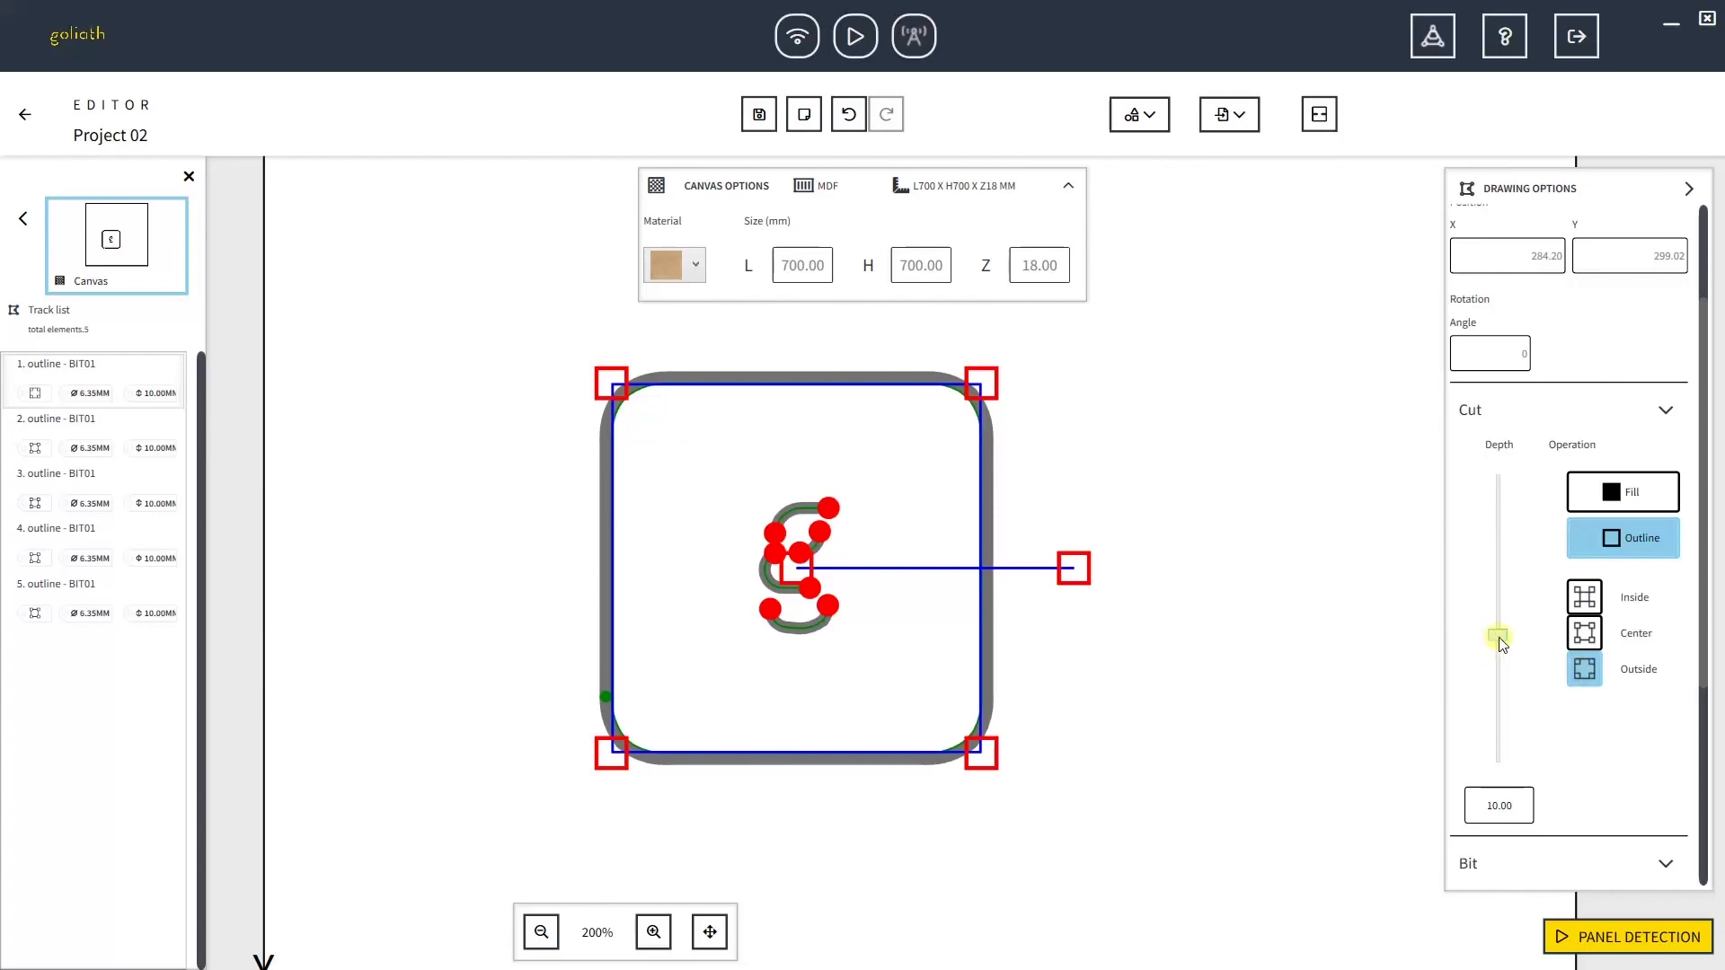
{"action": "left_click_drag", "start_coordinate": [1498, 636], "coordinate": [1501, 801]}
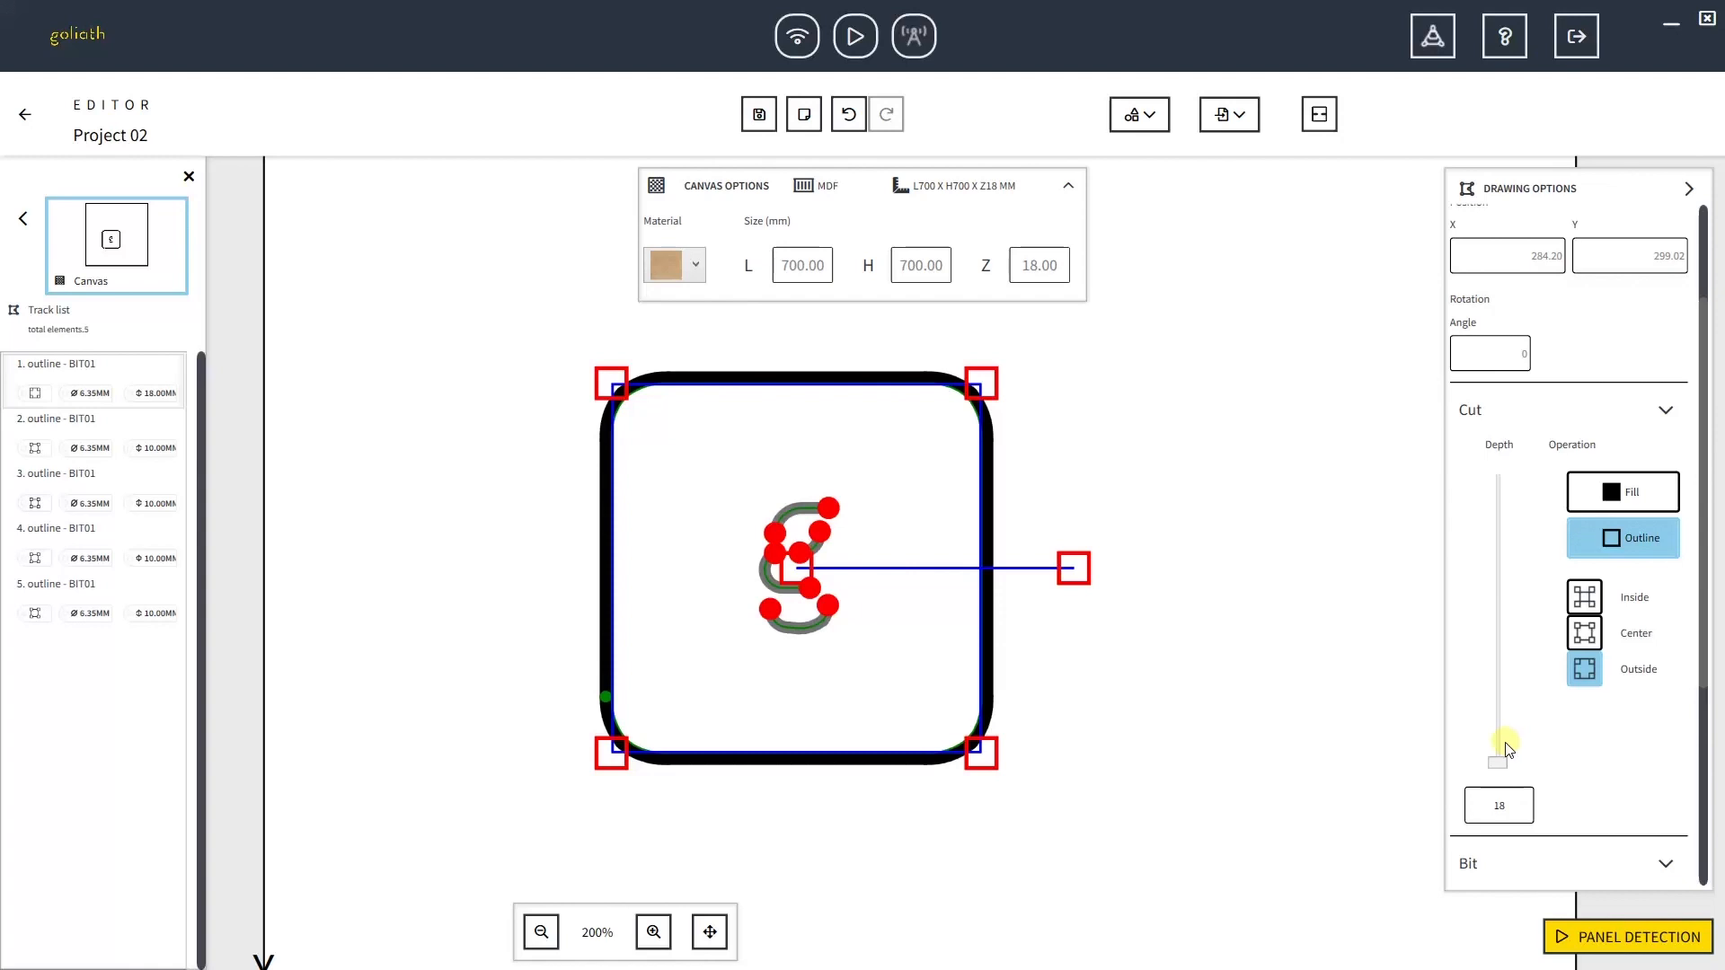
{"action": "left_click", "coordinate": [1329, 765]}
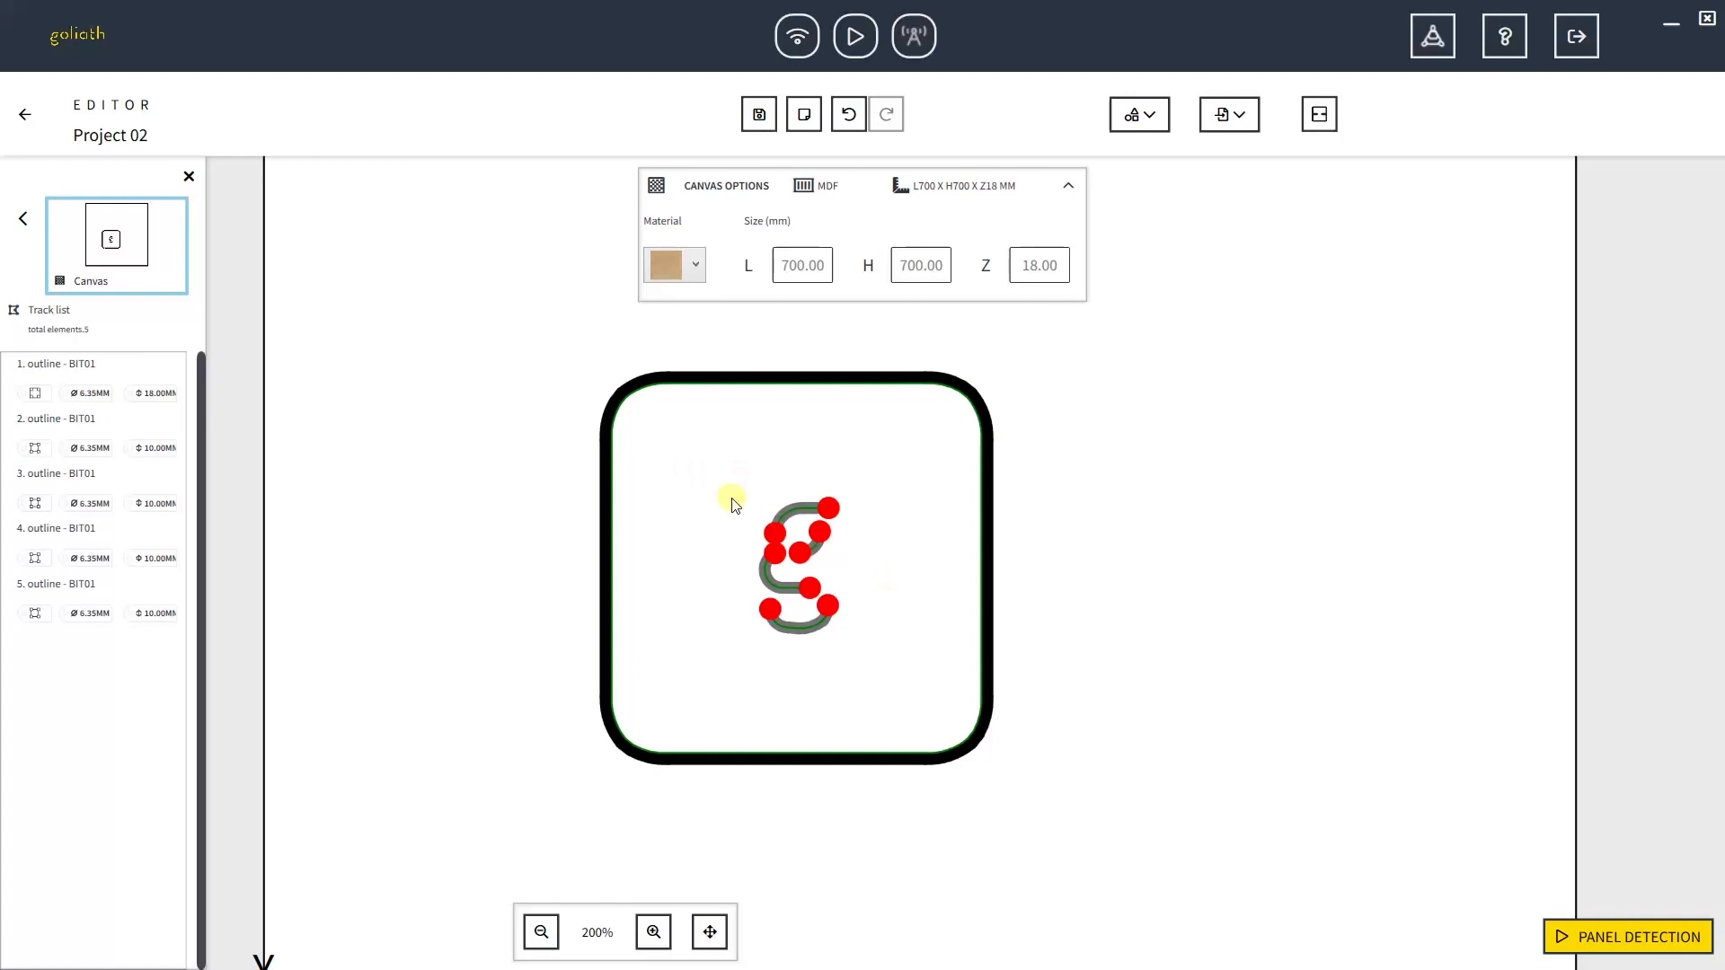
Set the four inner logo tracks, numbers 2 to 5, to a centered outline cut 5 mm deep.
{"action": "left_click", "coordinate": [150, 430]}
{"action": "left_click", "coordinate": [123, 478], "text": "ctrl"}
{"action": "left_click", "coordinate": [129, 540], "text": "ctrl"}
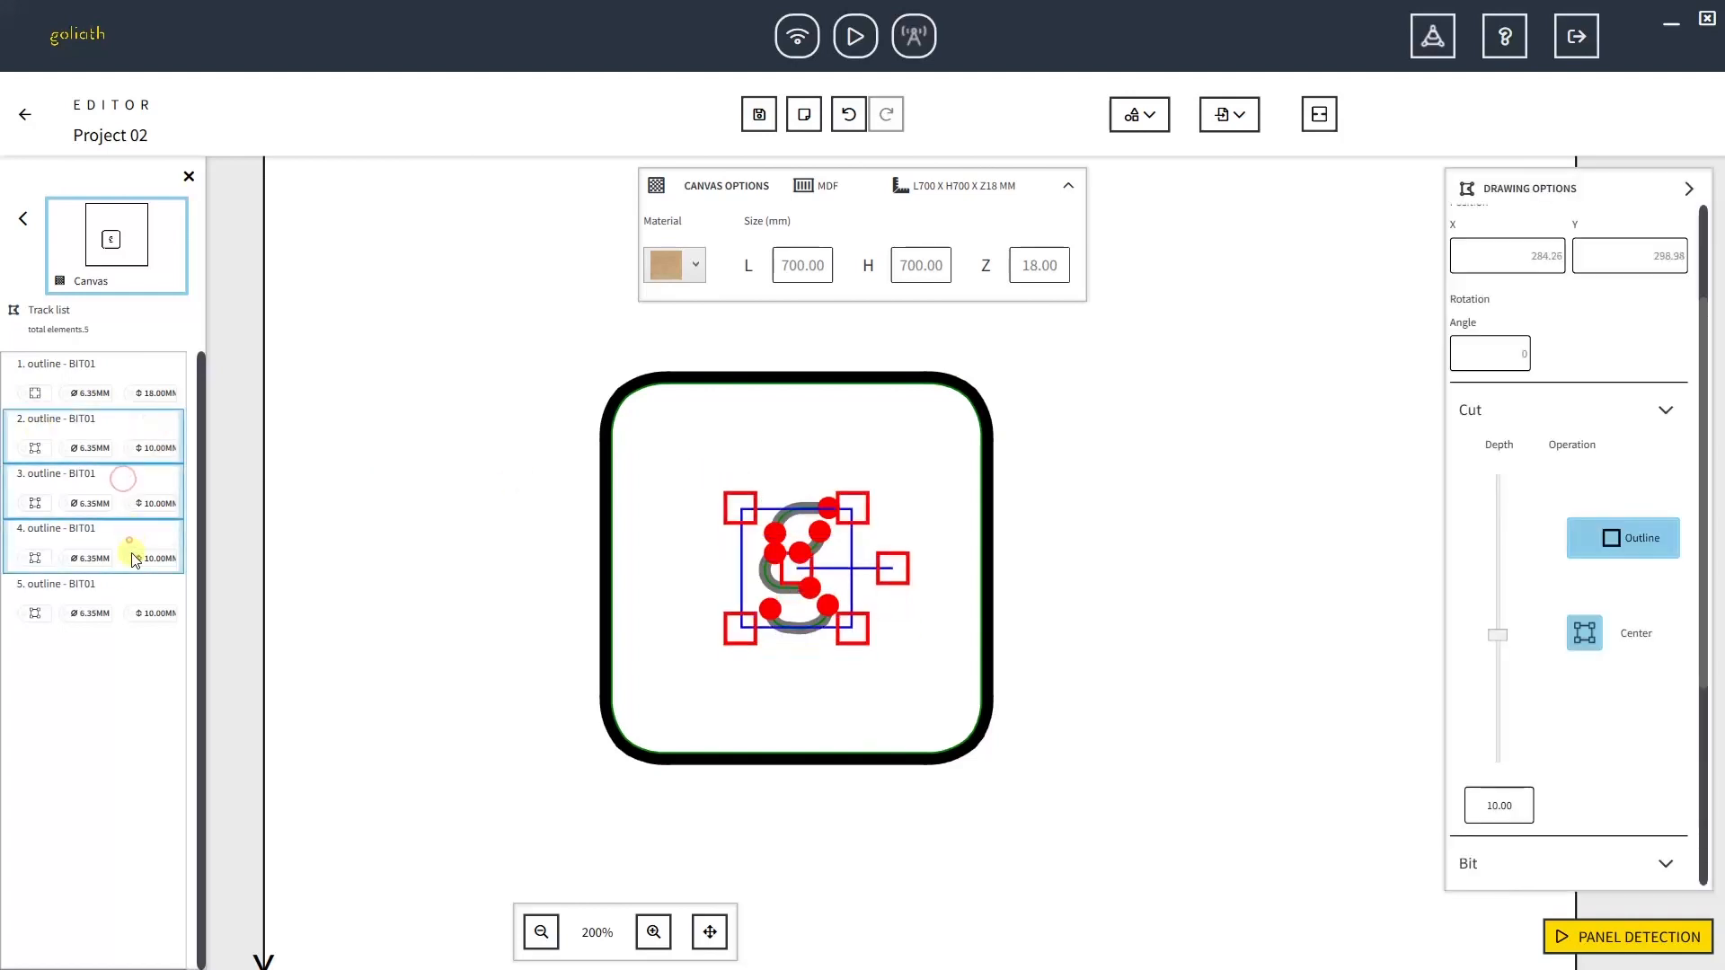
{"action": "left_click", "coordinate": [120, 593], "text": "ctrl"}
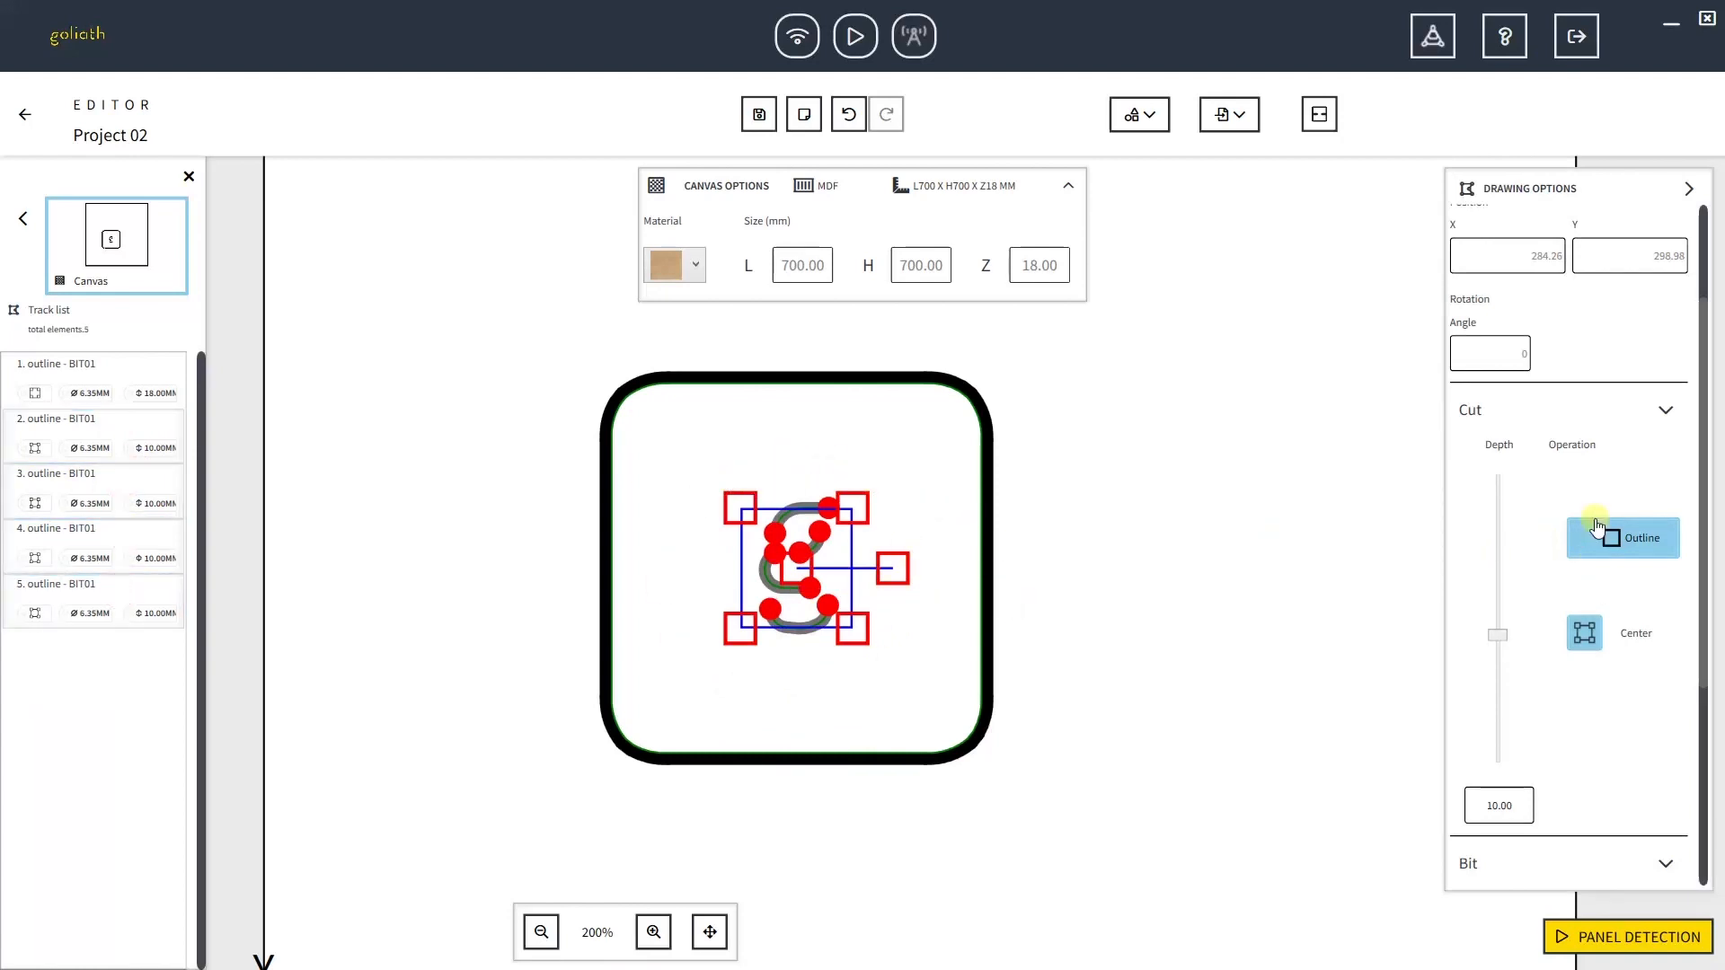
{"action": "left_click", "coordinate": [1587, 634]}
{"action": "left_click_drag", "start_coordinate": [1497, 805], "coordinate": [1480, 811]}
{"action": "type", "text": "5"}
{"action": "key", "text": "Return"}
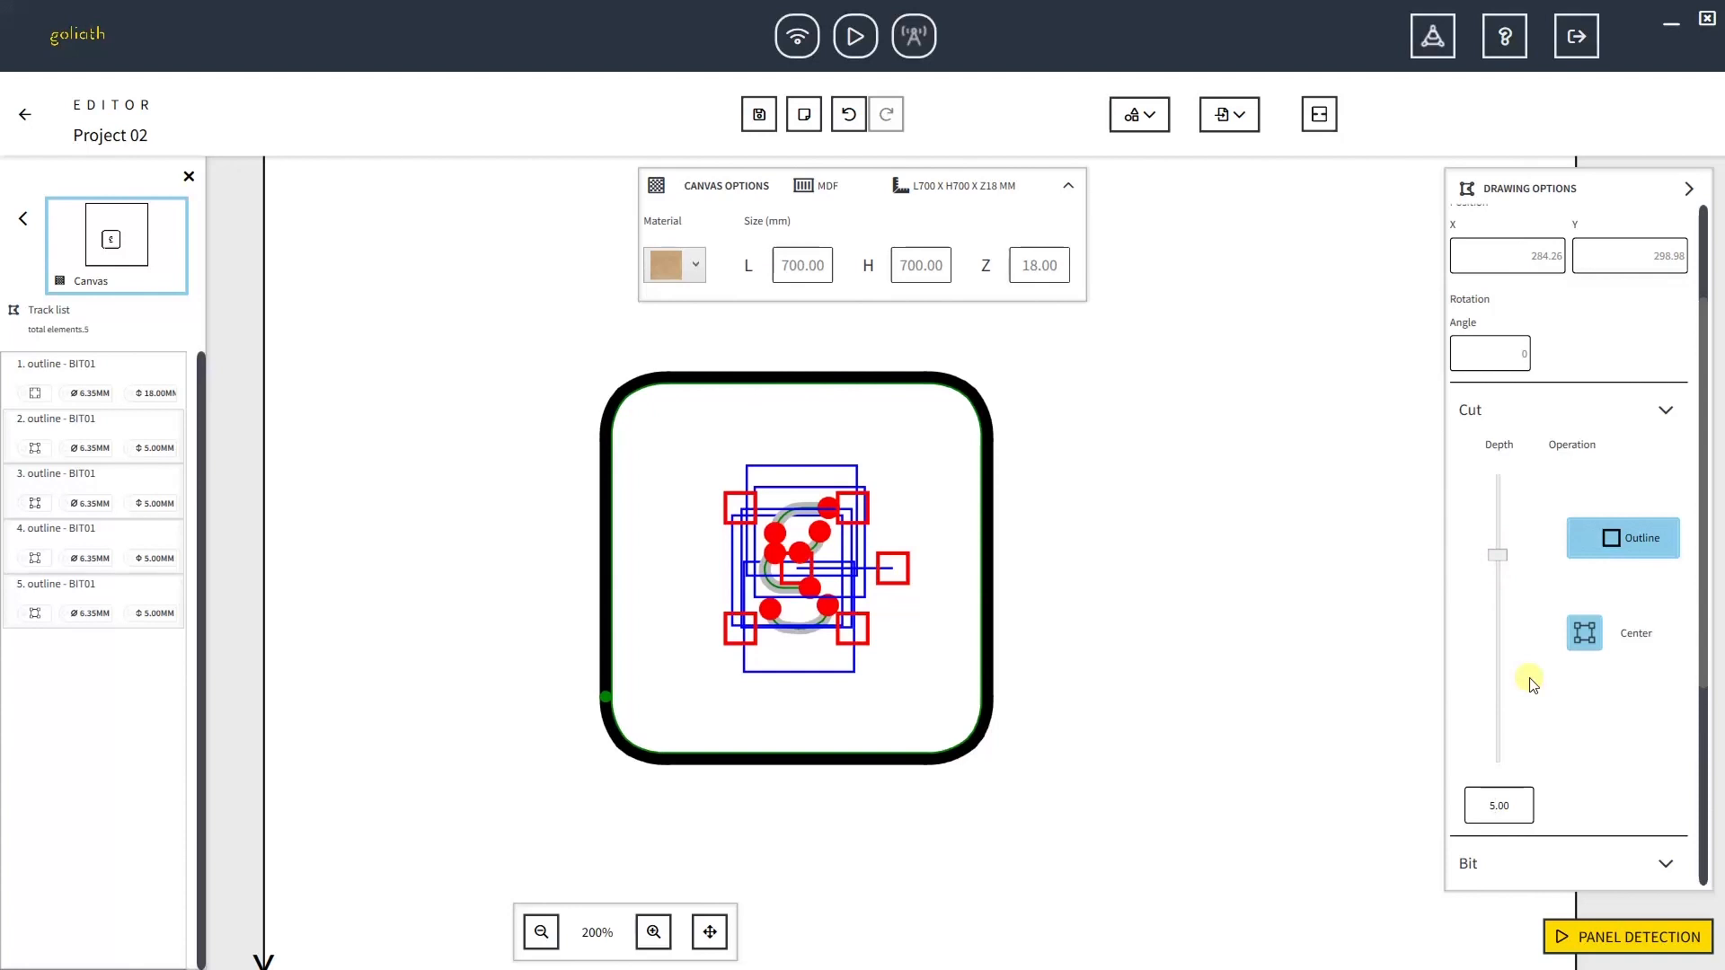
Assign BIT 01 to the selected inner logo tracks.
{"action": "scroll", "coordinate": [1532, 683], "scroll_direction": "down", "scroll_amount": 5}
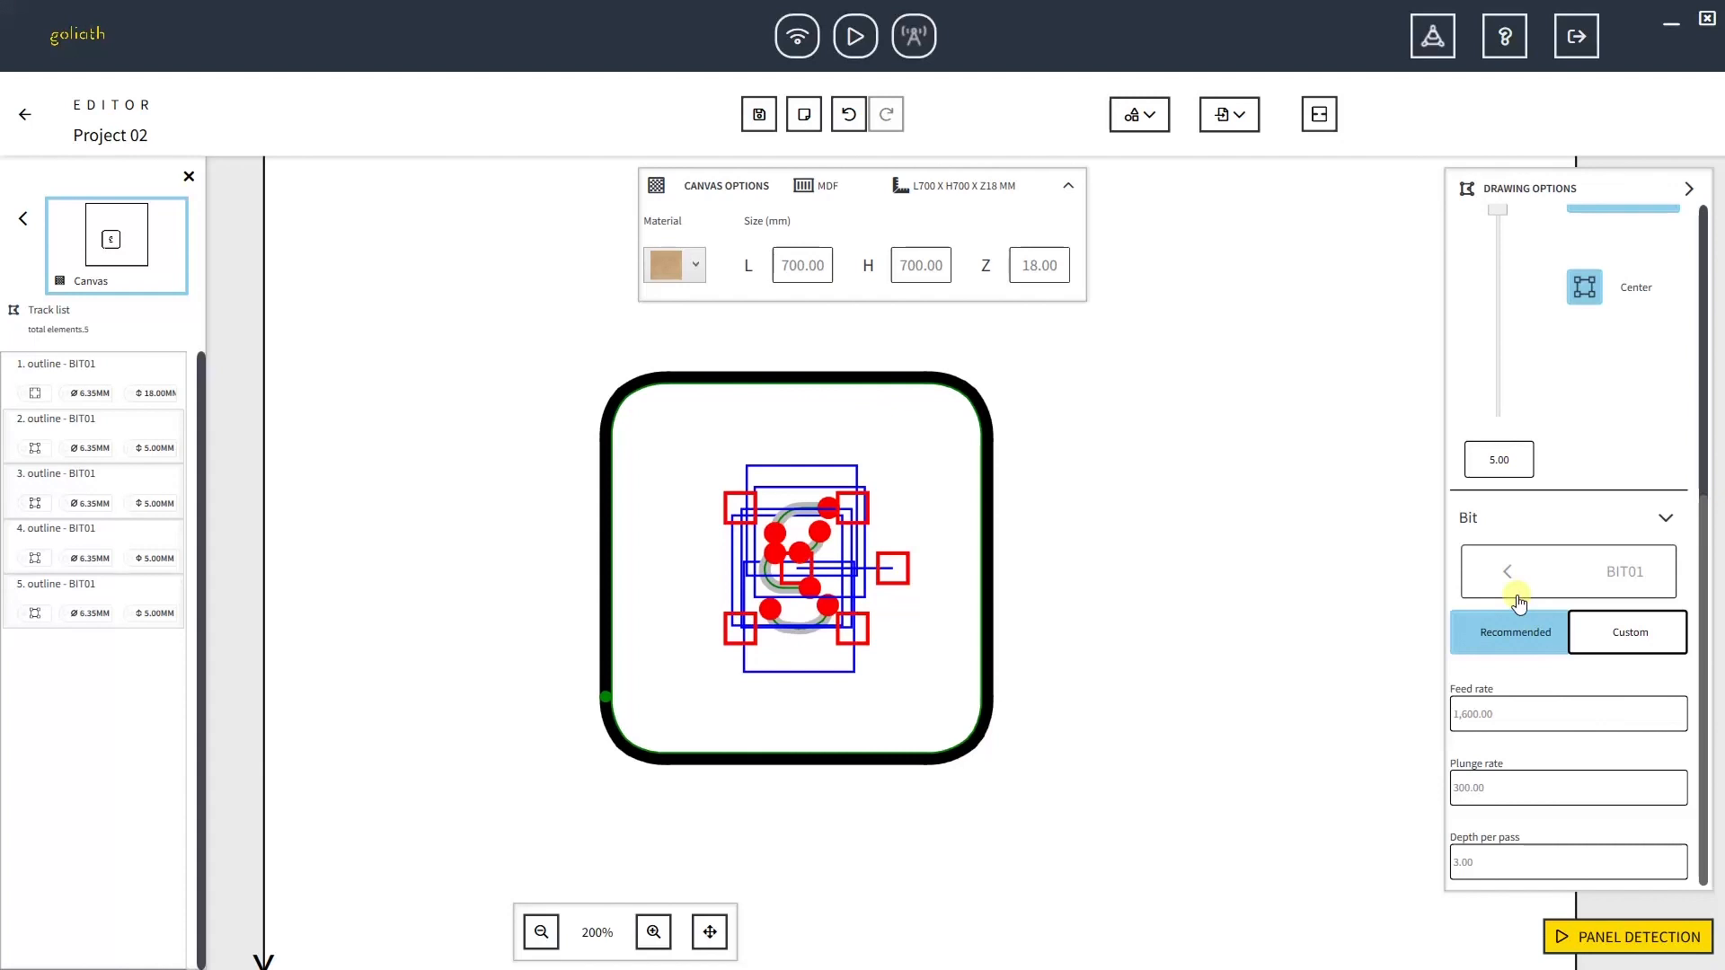
{"action": "left_click", "coordinate": [1514, 584]}
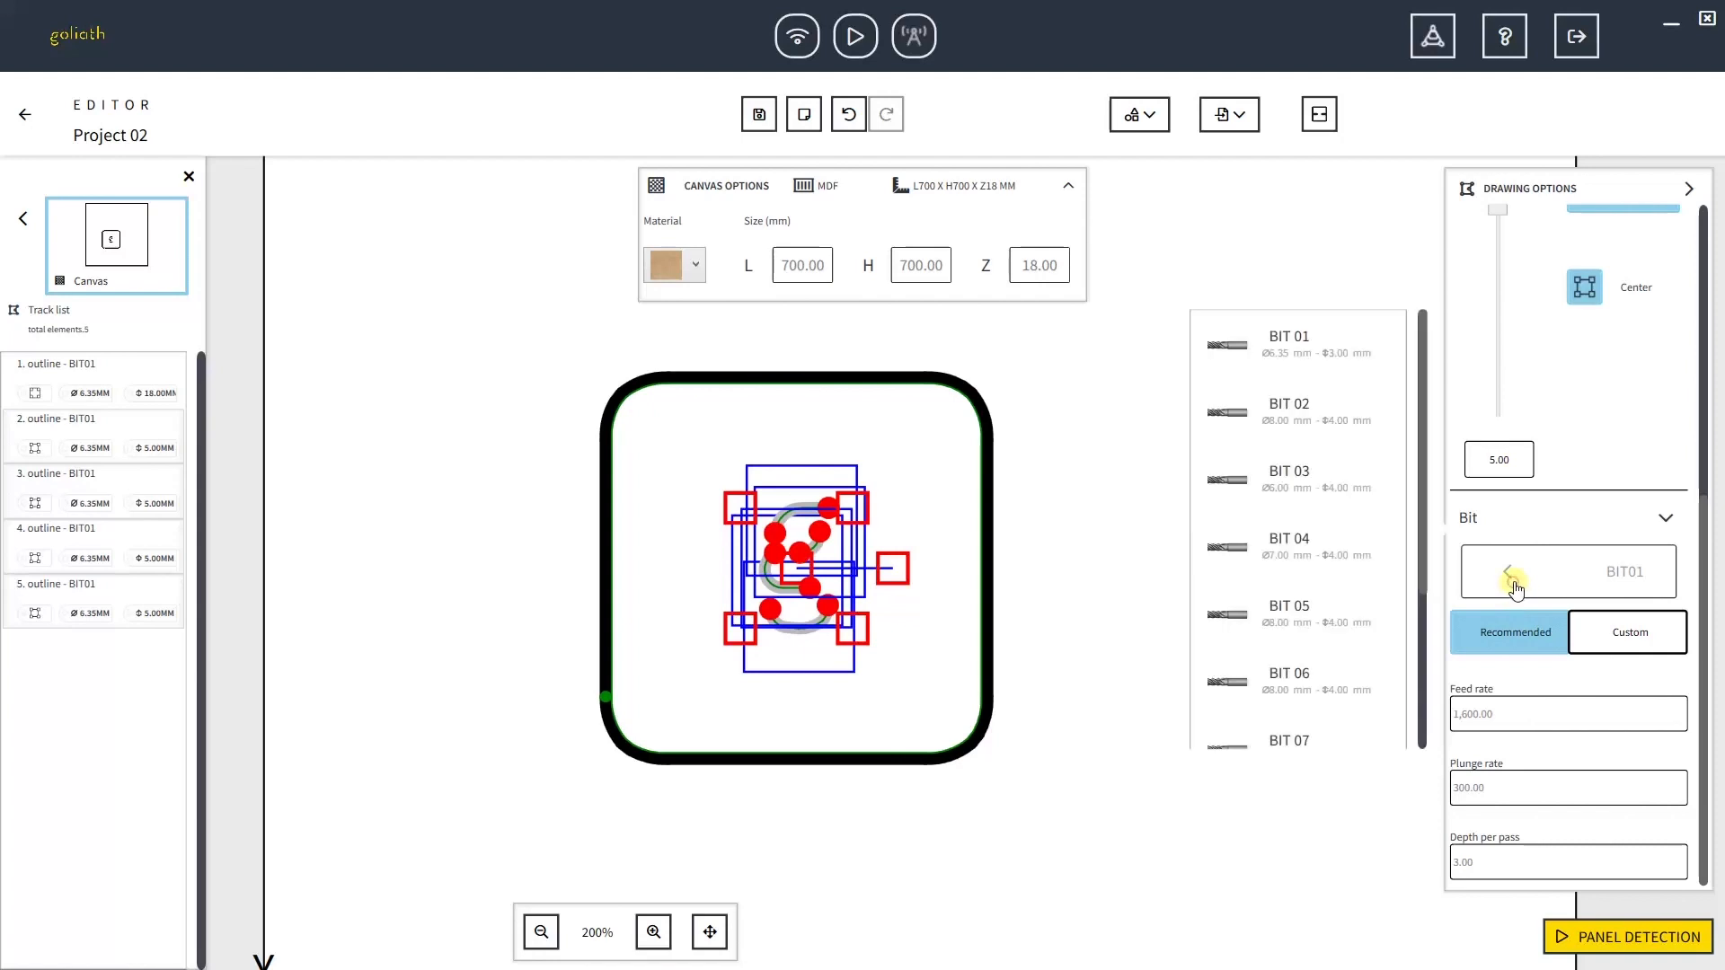
{"action": "left_click", "coordinate": [1329, 359]}
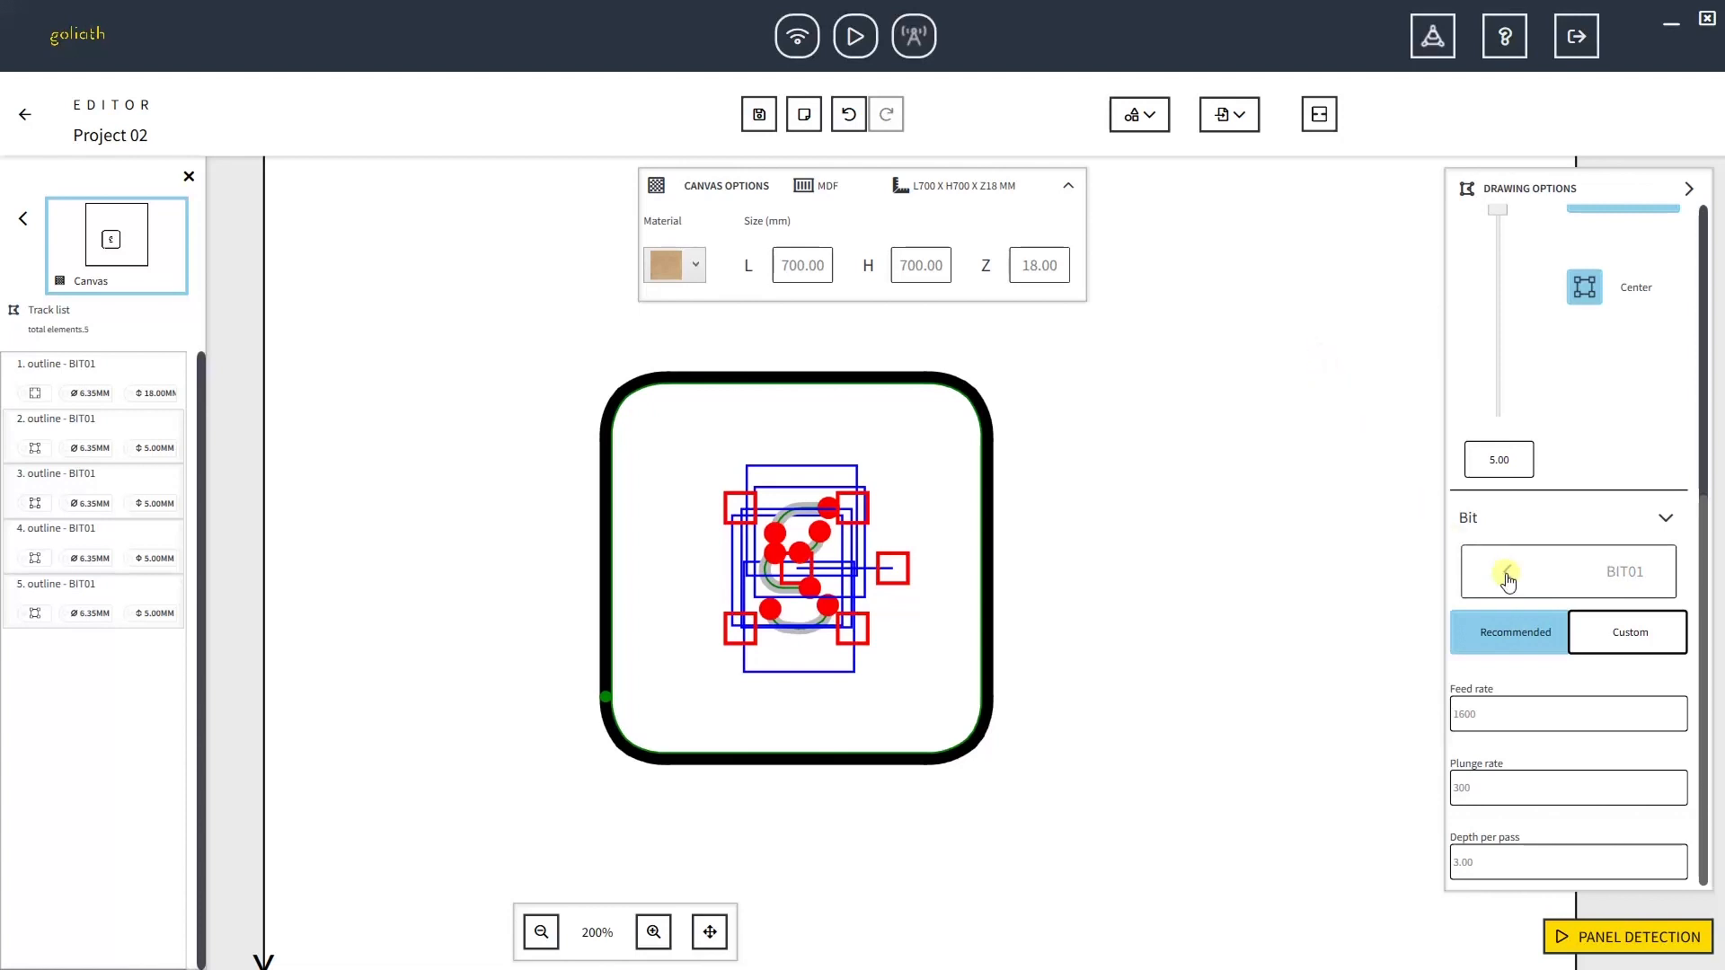
Switch the inner tracks' bit parameters to Custom and set the feed rate to 600.
{"action": "left_click", "coordinate": [1508, 634]}
{"action": "left_click", "coordinate": [1587, 634]}
{"action": "left_click", "coordinate": [1521, 701]}
{"action": "key", "text": "BackSpace"}
{"action": "key", "text": "BackSpace"}
{"action": "key", "text": "BackSpace"}
{"action": "key", "text": "BackSpace"}
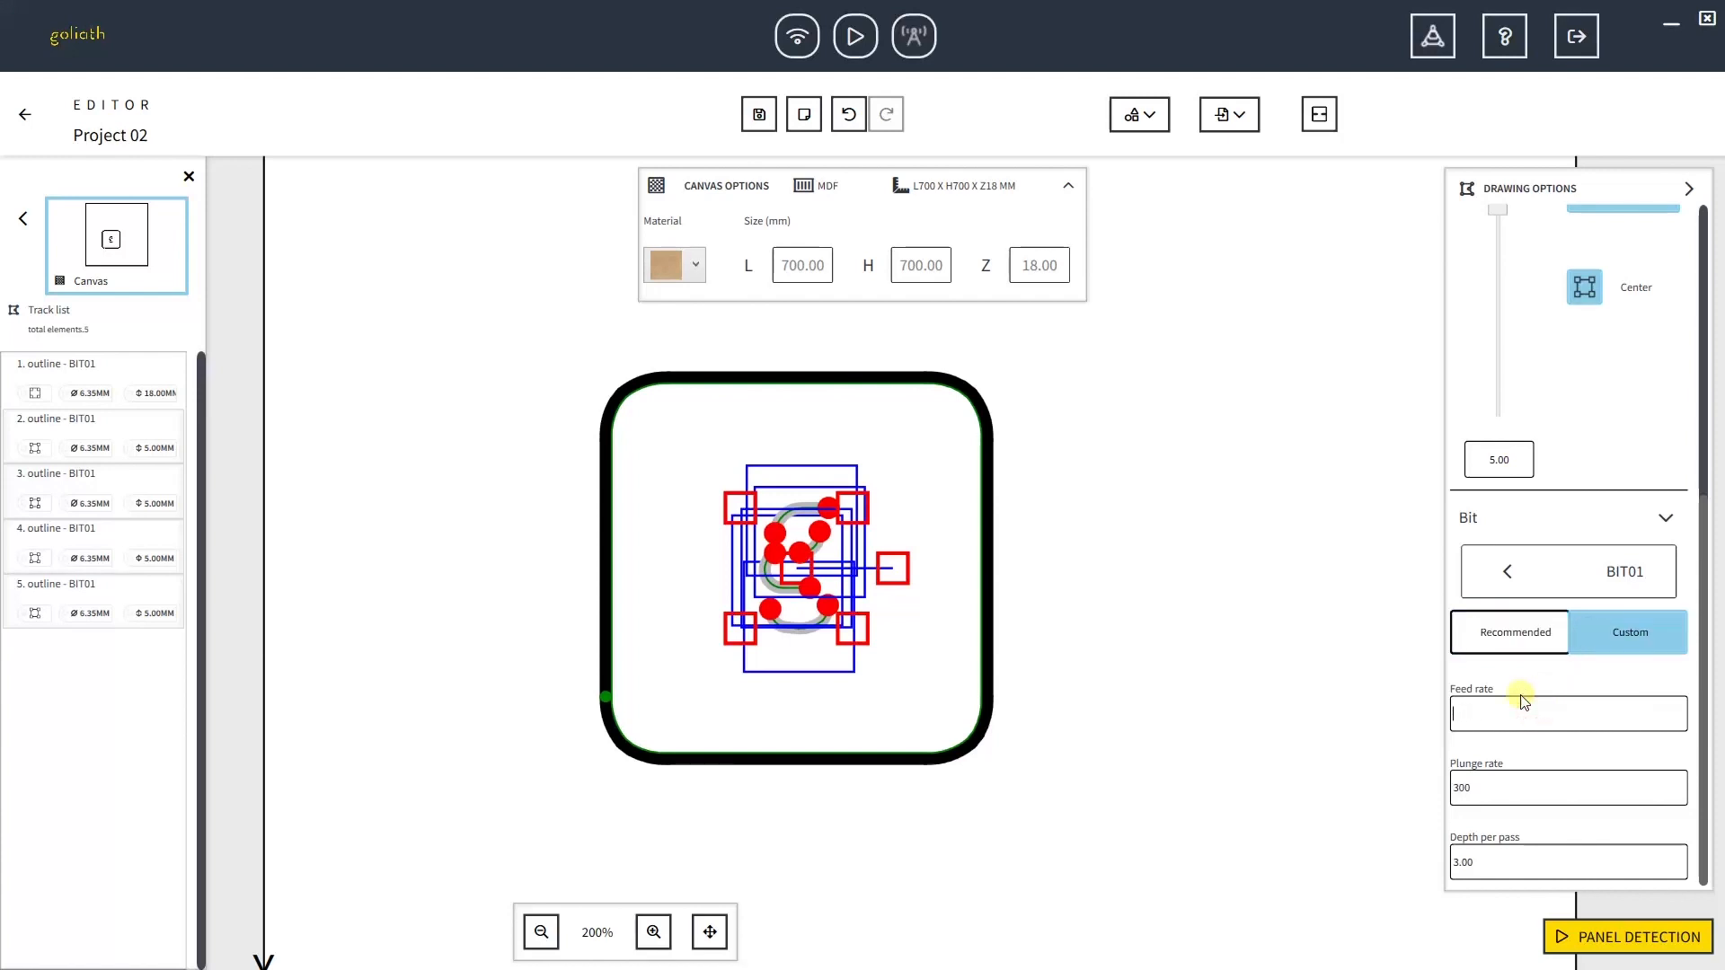
{"action": "type", "text": "600.00"}
Assign BIT 01 to the rounded square's outline, and leave its drawing options with nothing selected.
{"action": "left_click", "coordinate": [956, 760]}
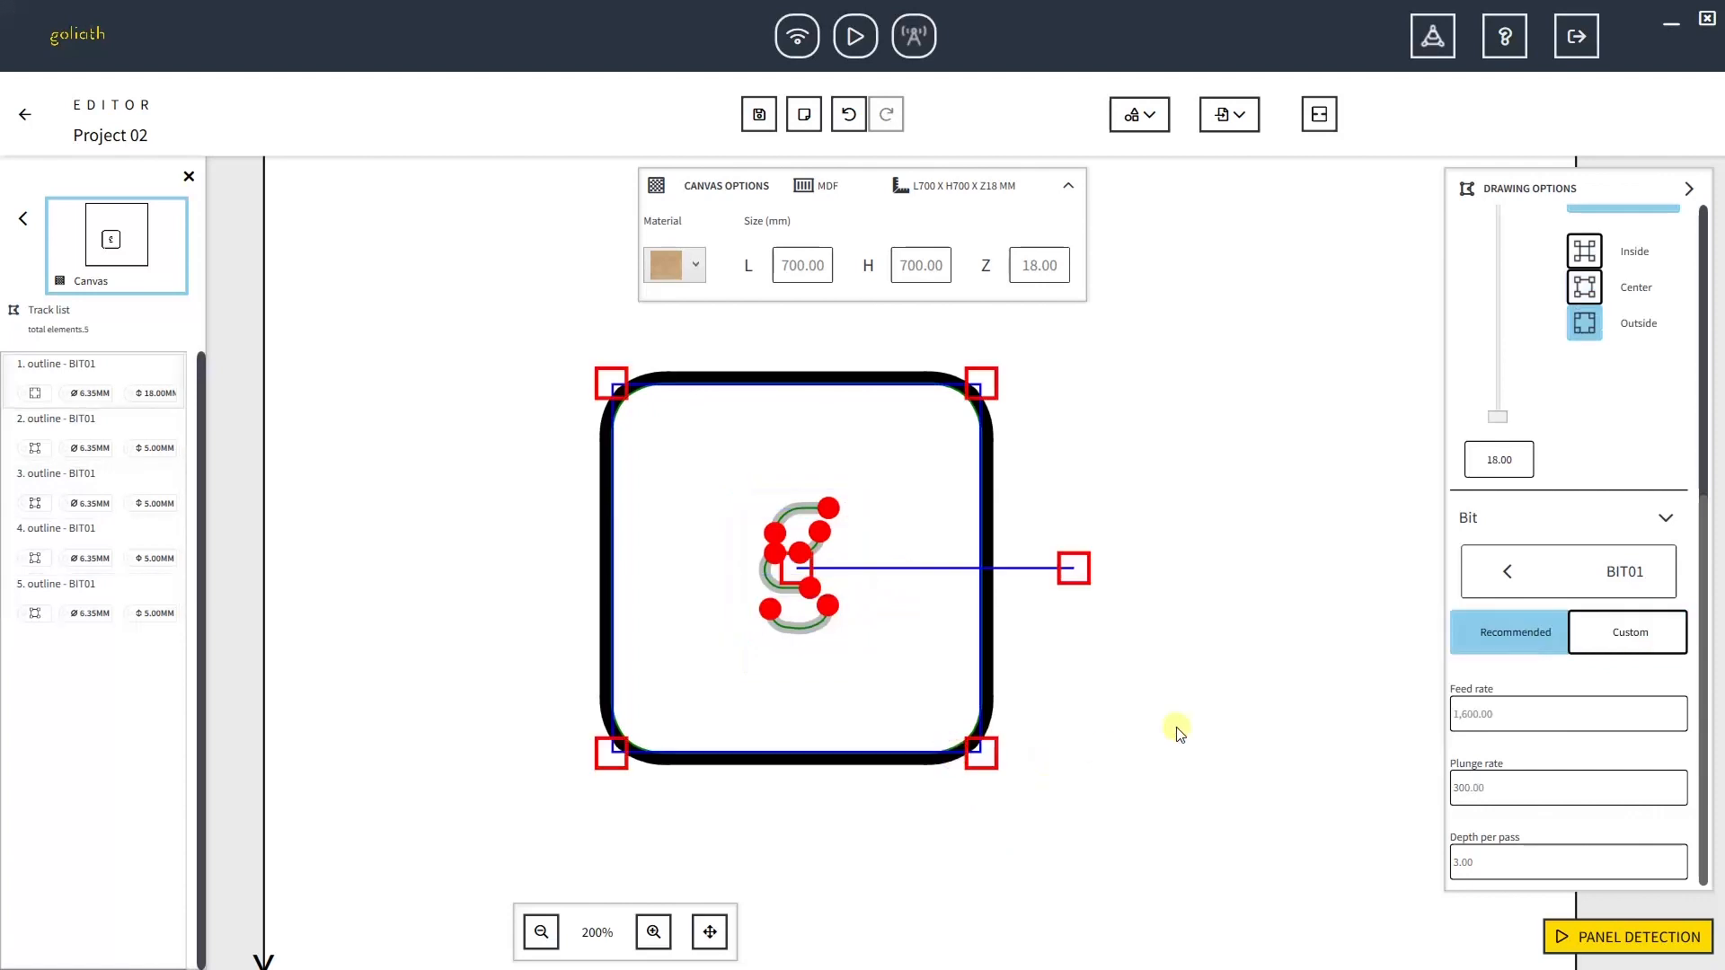
{"action": "left_click", "coordinate": [1510, 578]}
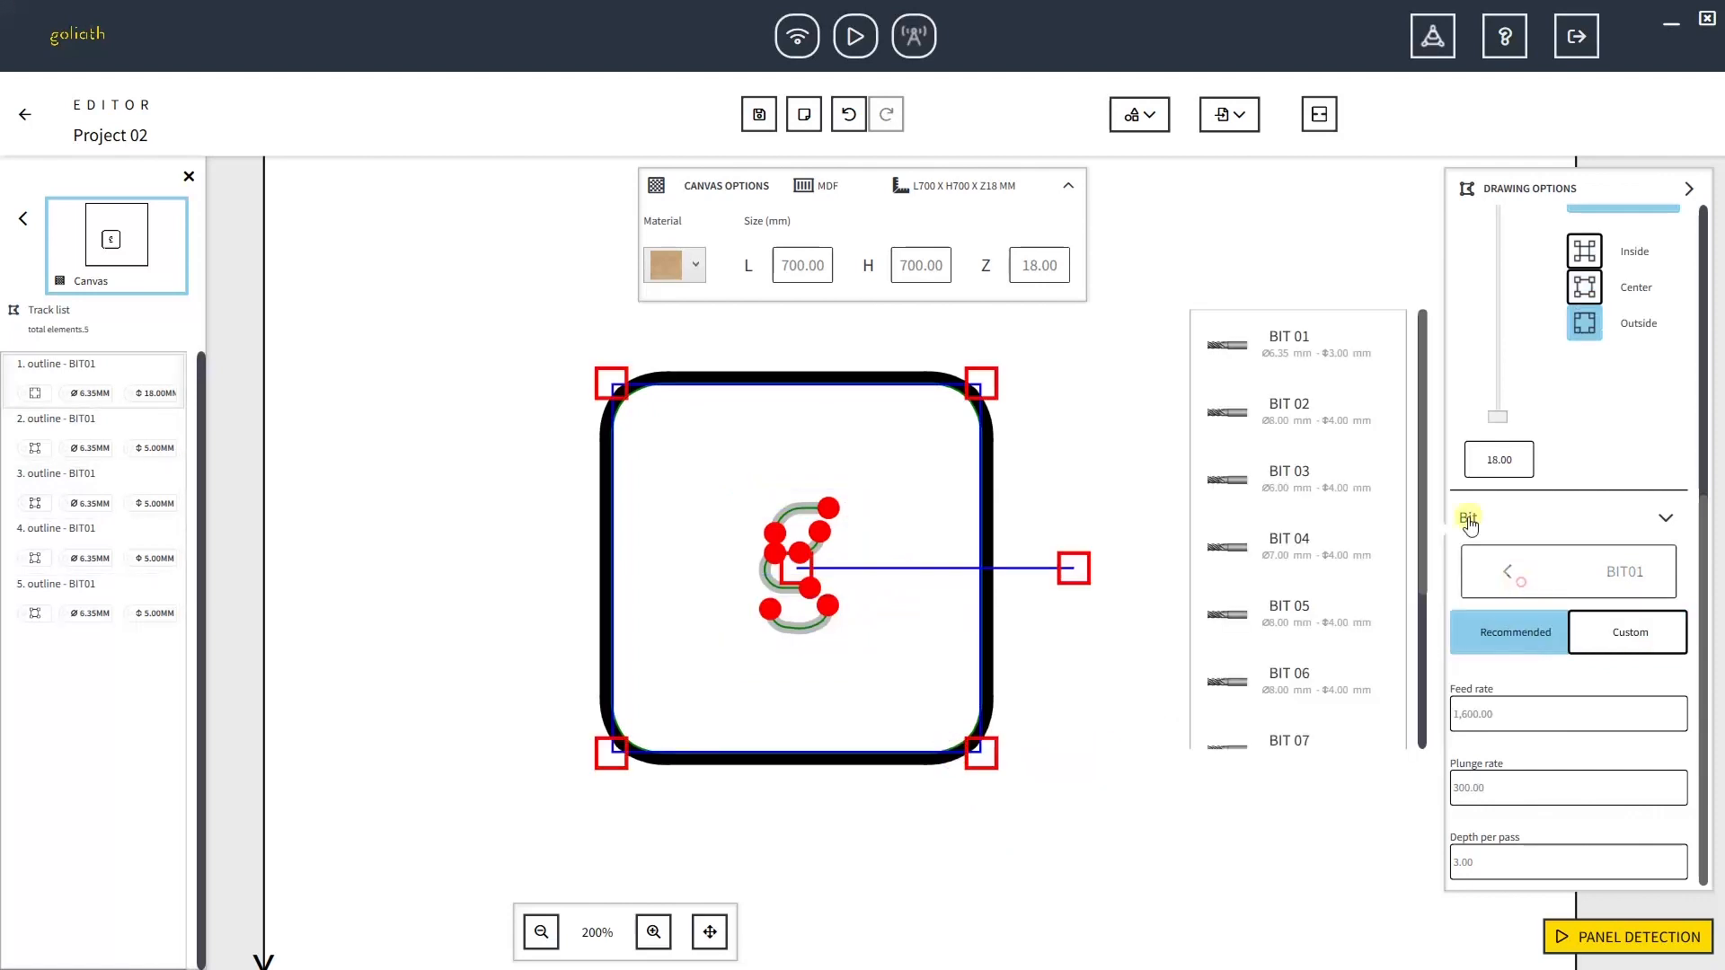
{"action": "left_click", "coordinate": [1302, 363]}
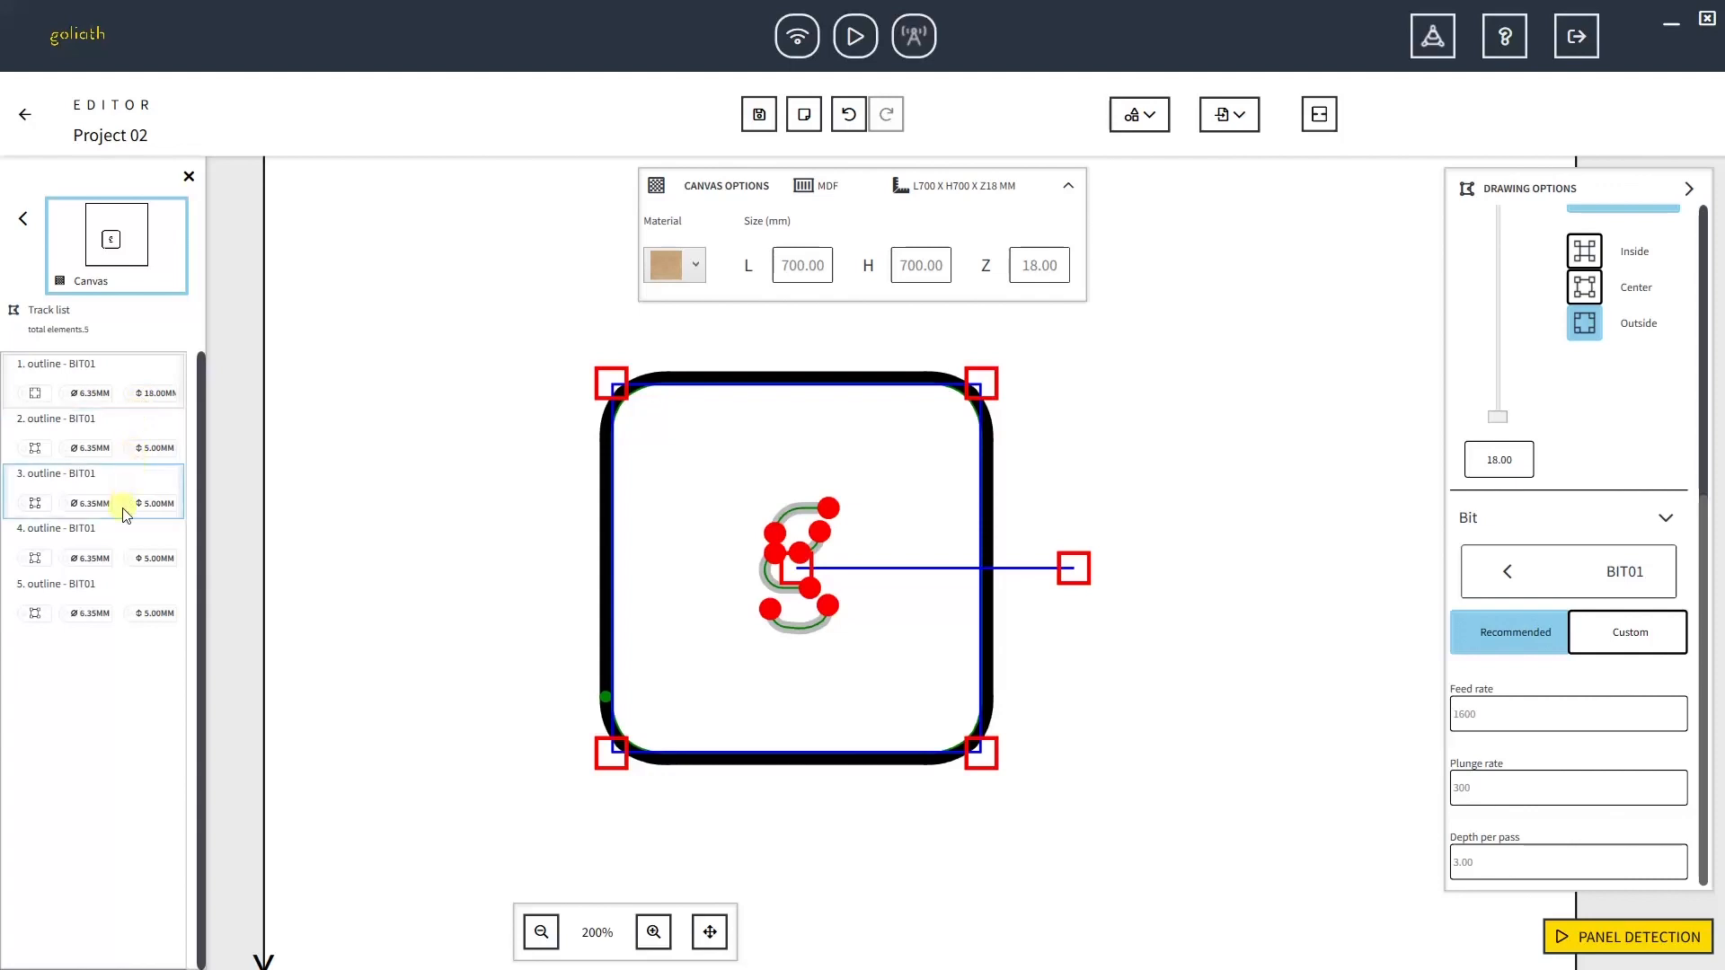
{"action": "left_click", "coordinate": [1688, 191]}
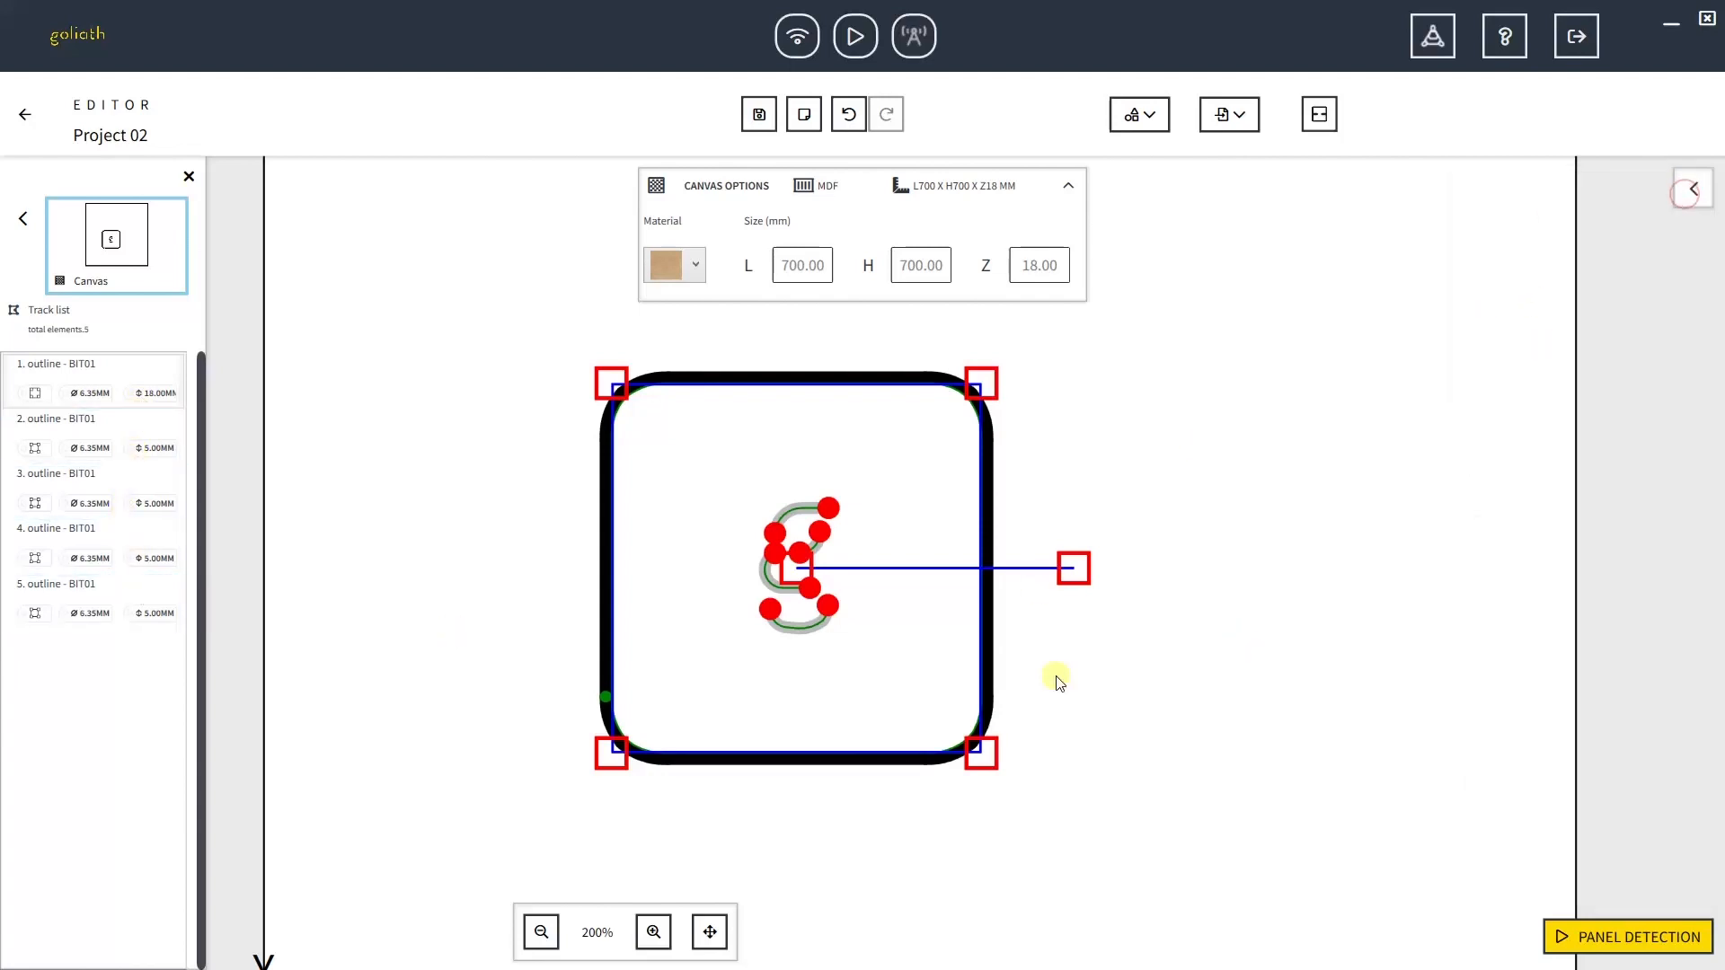
{"action": "left_click", "coordinate": [1130, 730]}
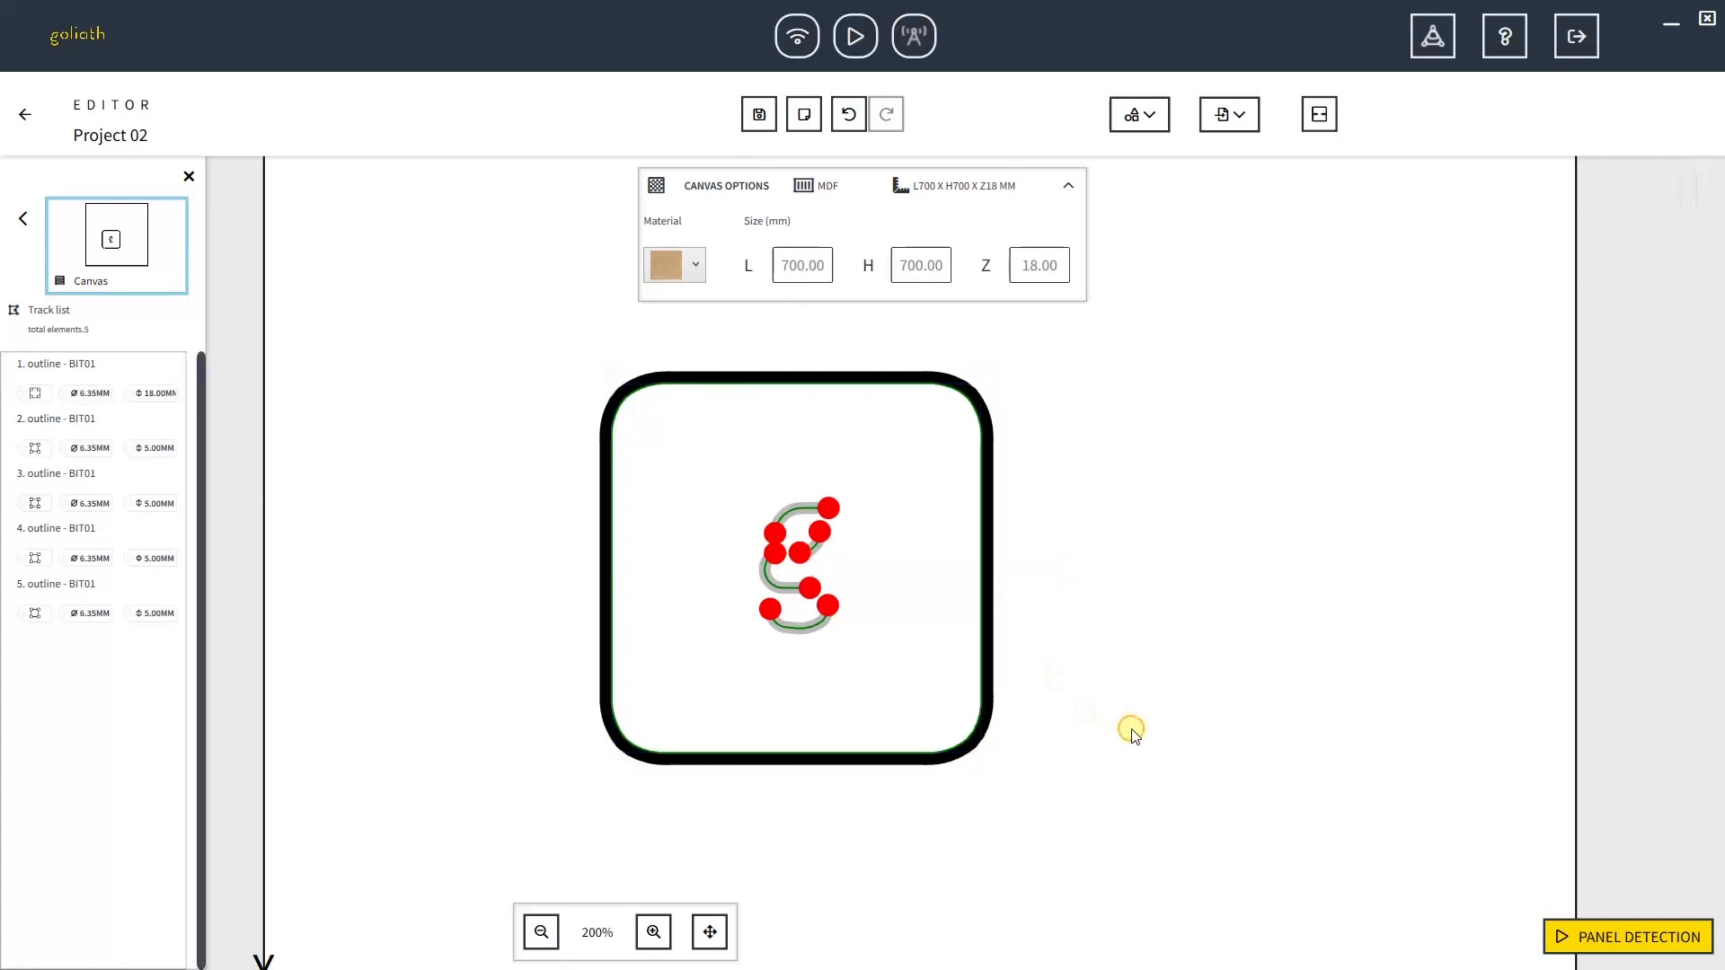
Place four holding tabs on the rounded square's outline, one near the middle of each side.
{"action": "left_click", "coordinate": [1318, 117]}
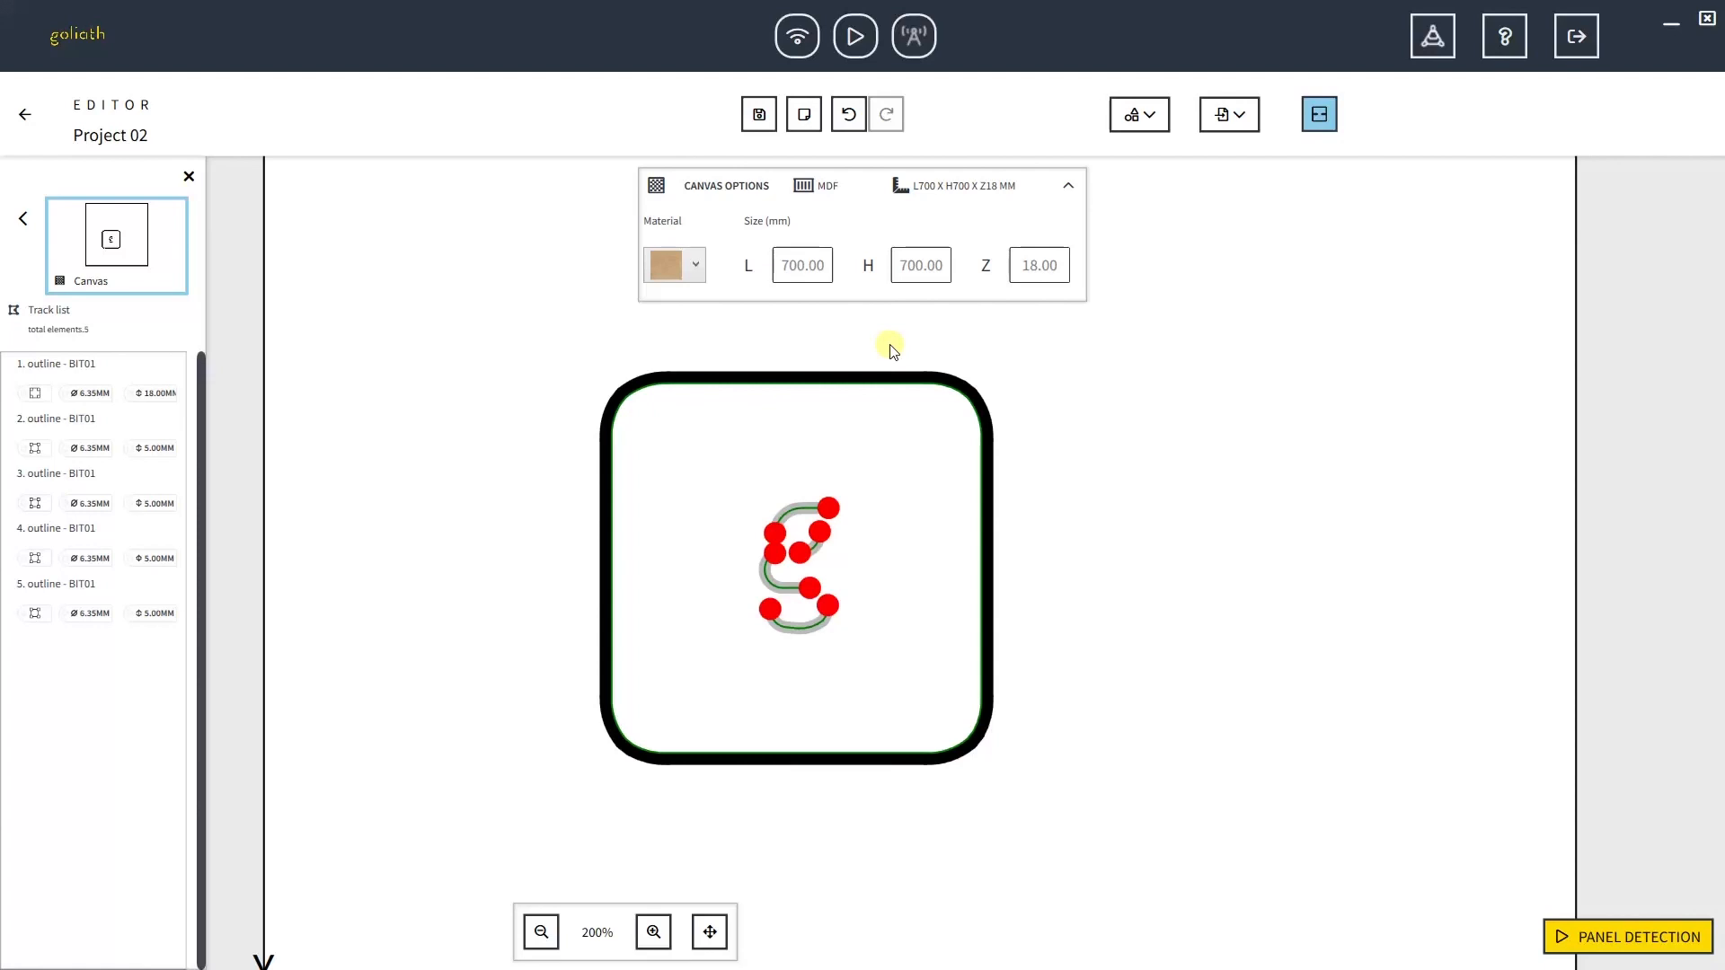
{"action": "left_click", "coordinate": [788, 392]}
{"action": "left_click", "coordinate": [610, 595]}
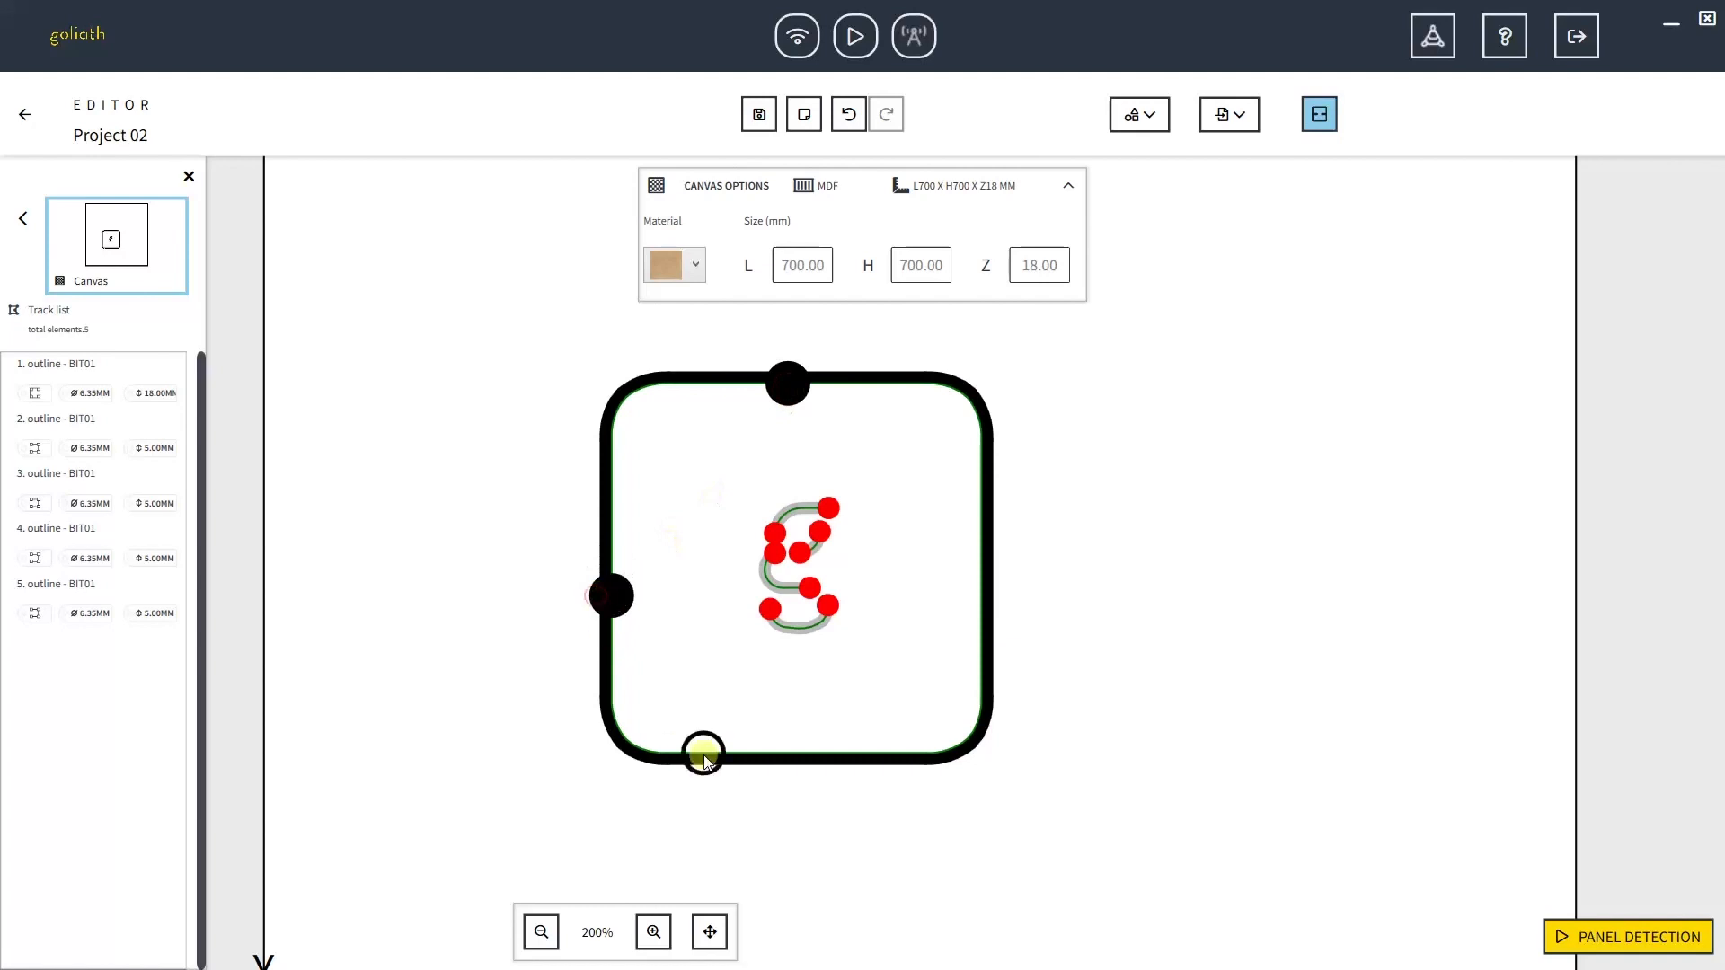
{"action": "left_click", "coordinate": [795, 758]}
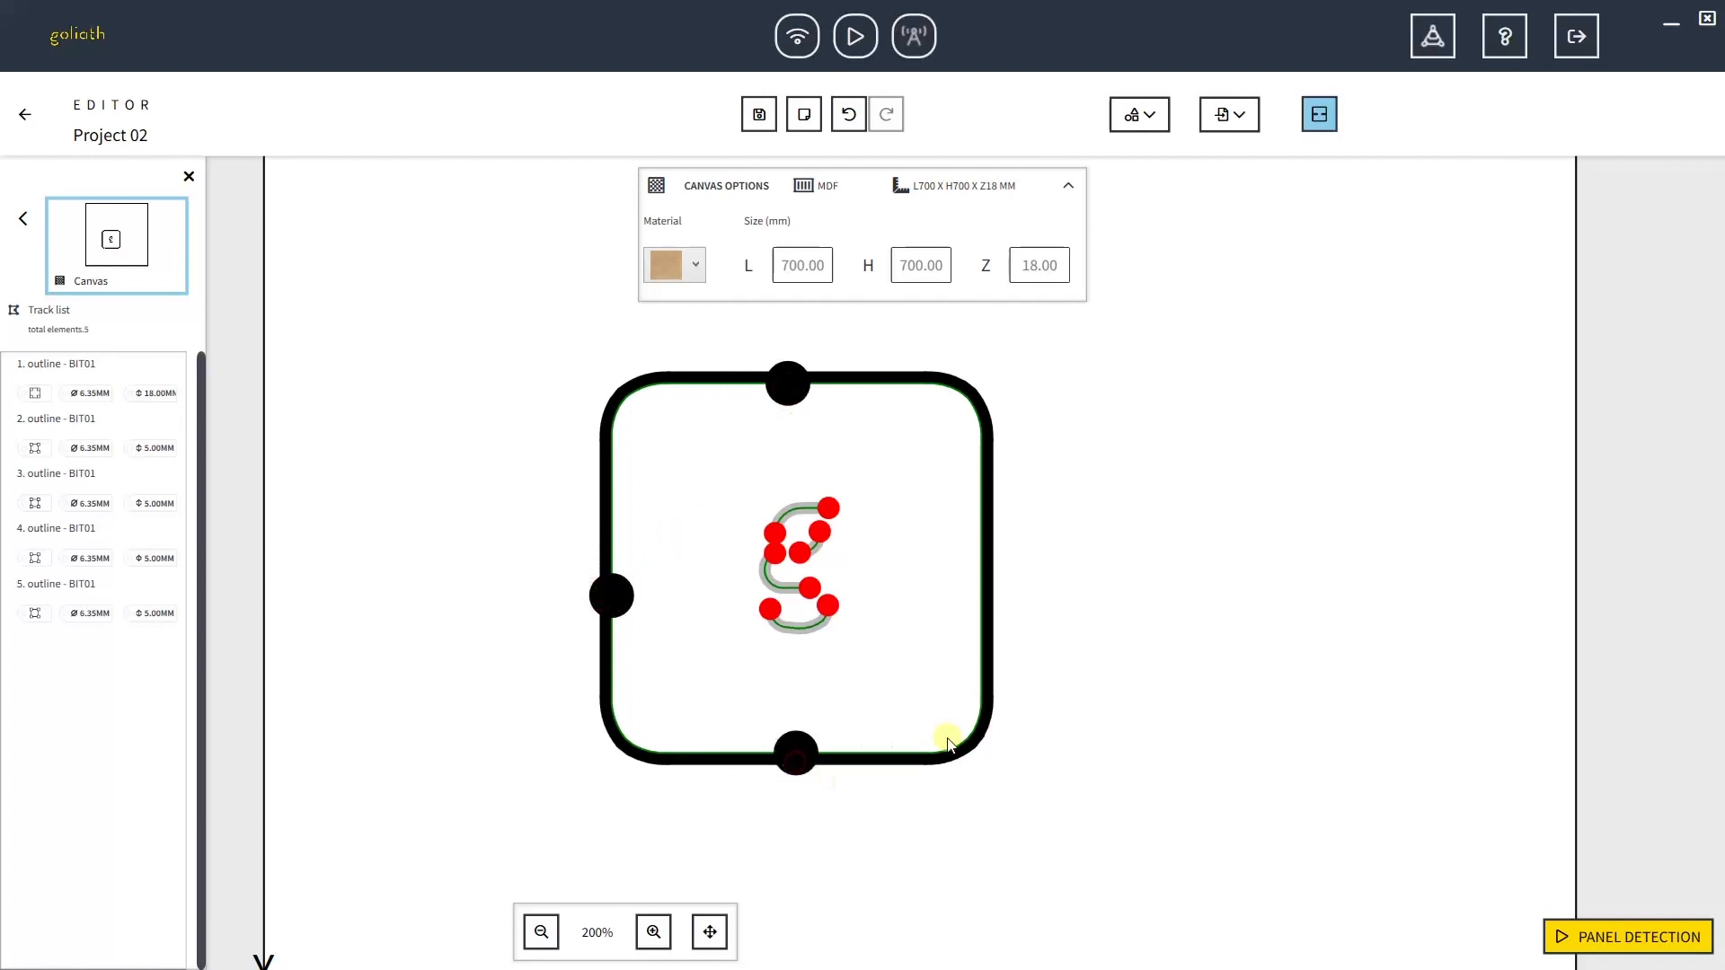
{"action": "left_click", "coordinate": [981, 569]}
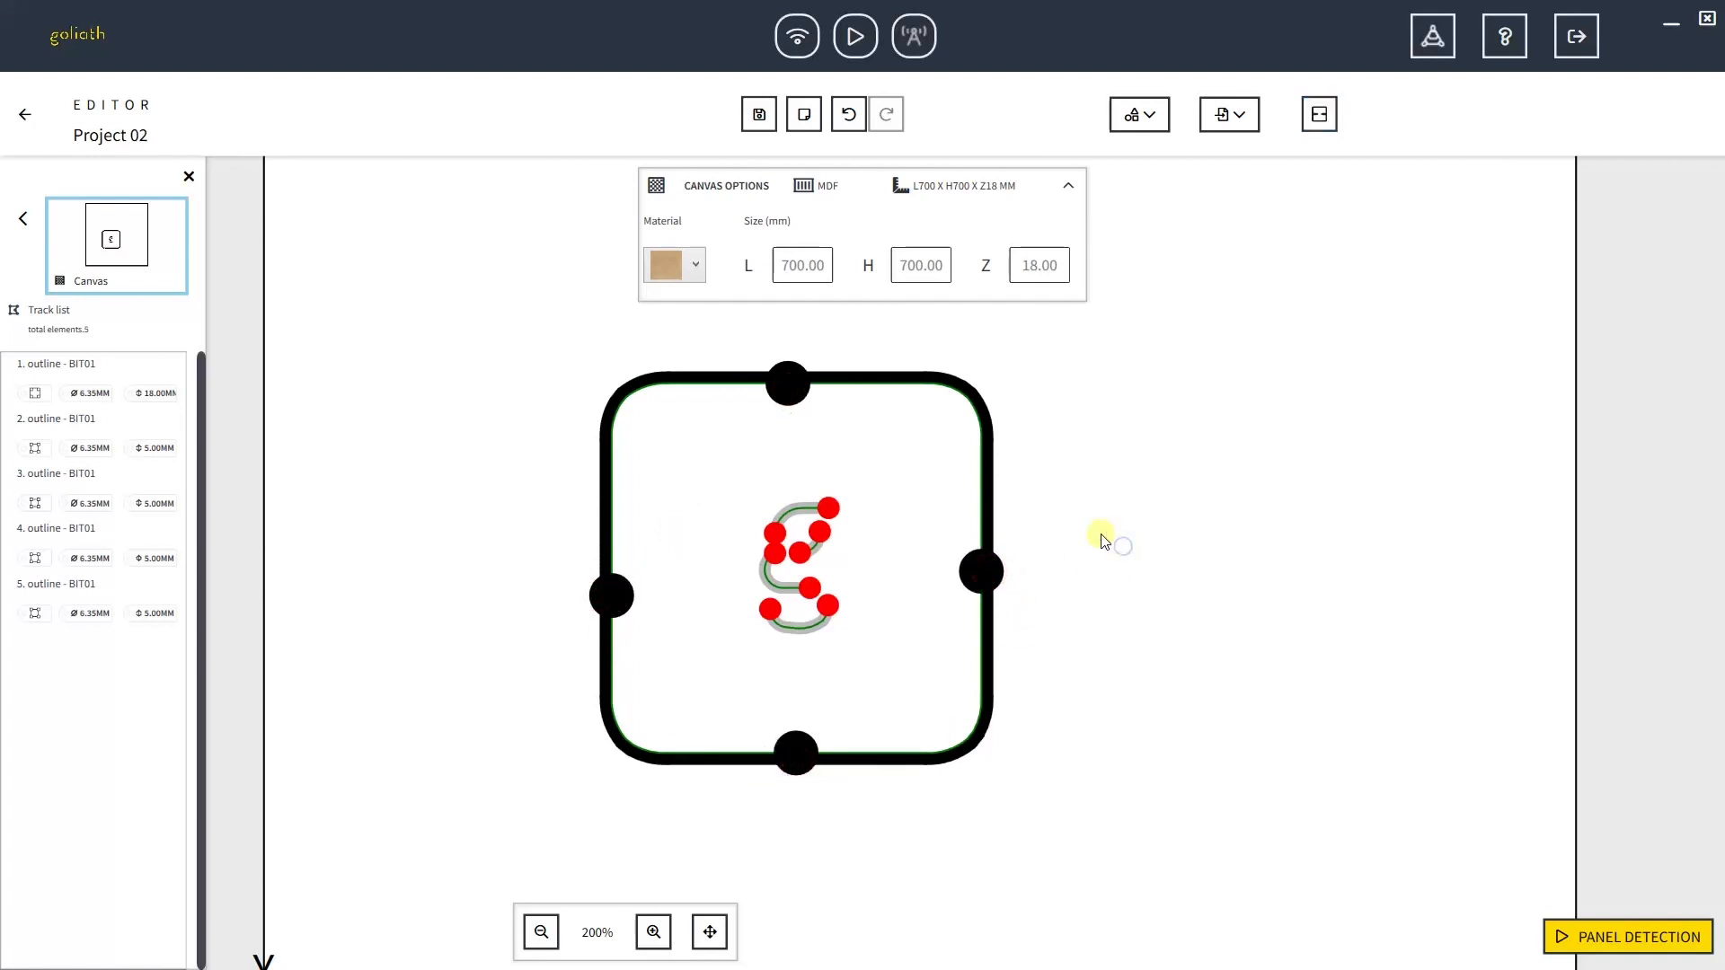